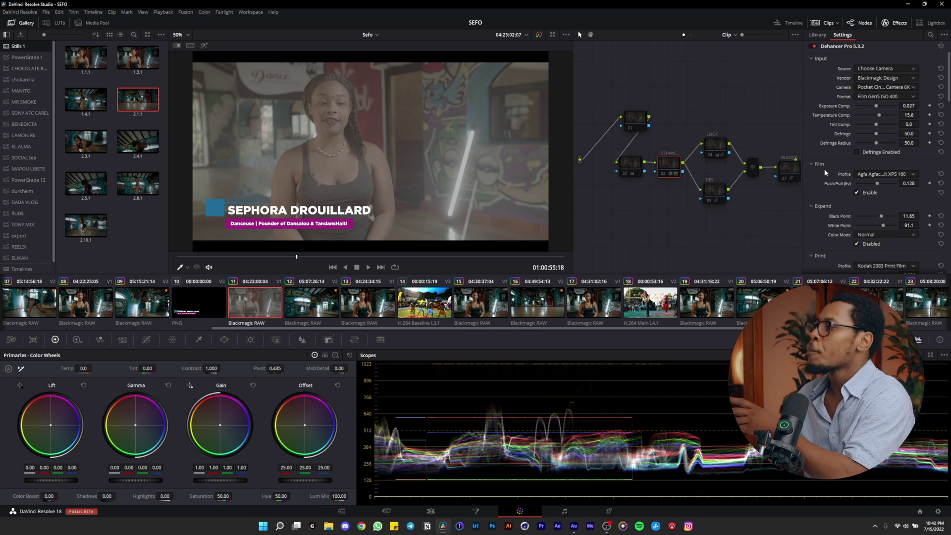
Collapse the open Dehancer Pro settings sections from Input through Gate Weave.
{"action": "left_click", "coordinate": [809, 59]}
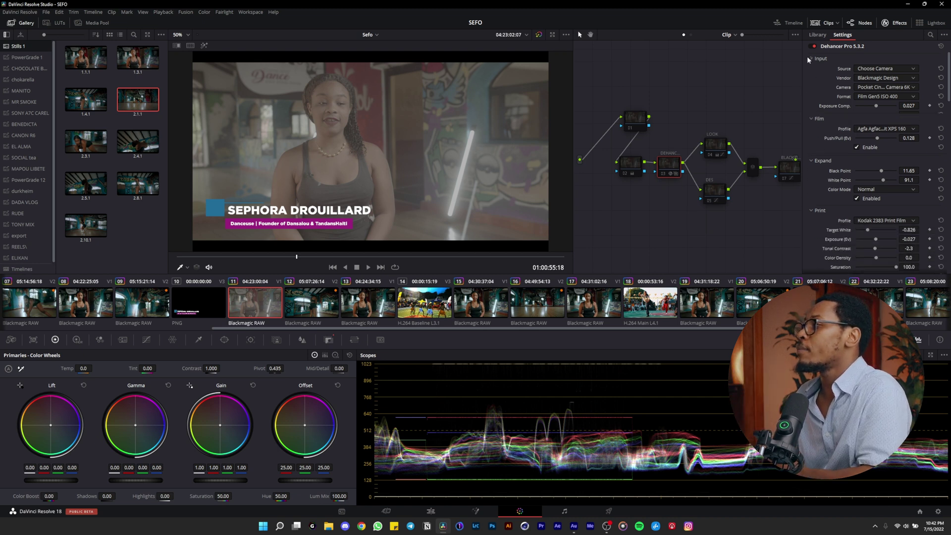
{"action": "left_click", "coordinate": [810, 69]}
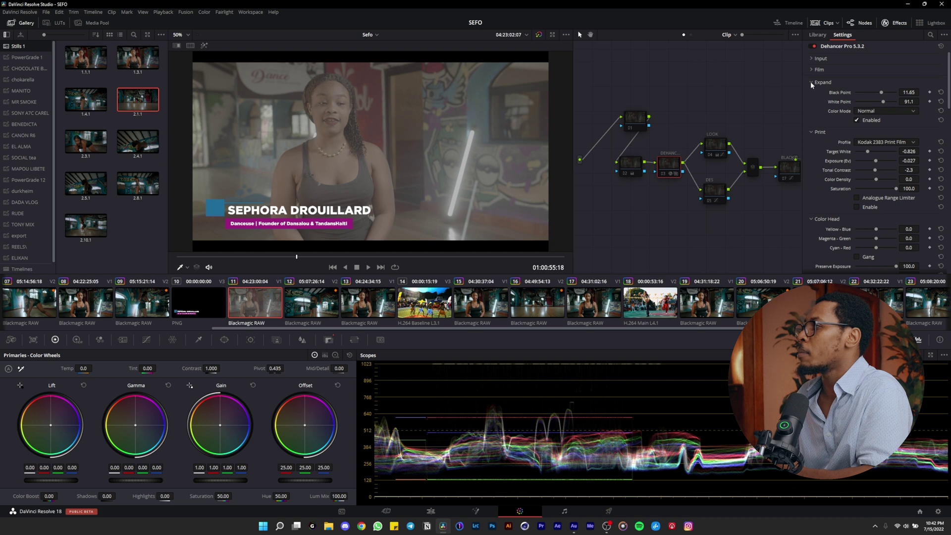
{"action": "left_click", "coordinate": [810, 82]}
{"action": "left_click", "coordinate": [809, 93]}
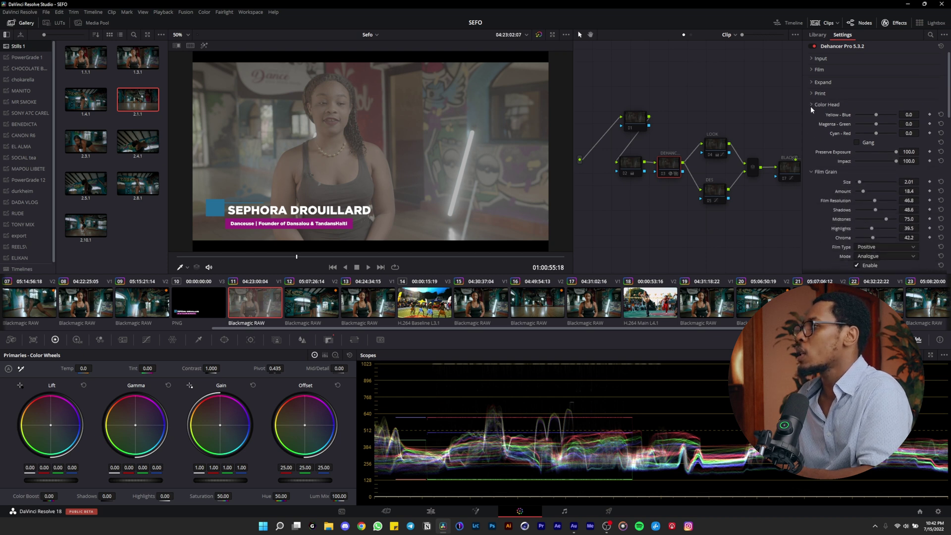
{"action": "left_click", "coordinate": [809, 105]}
{"action": "left_click", "coordinate": [810, 116]}
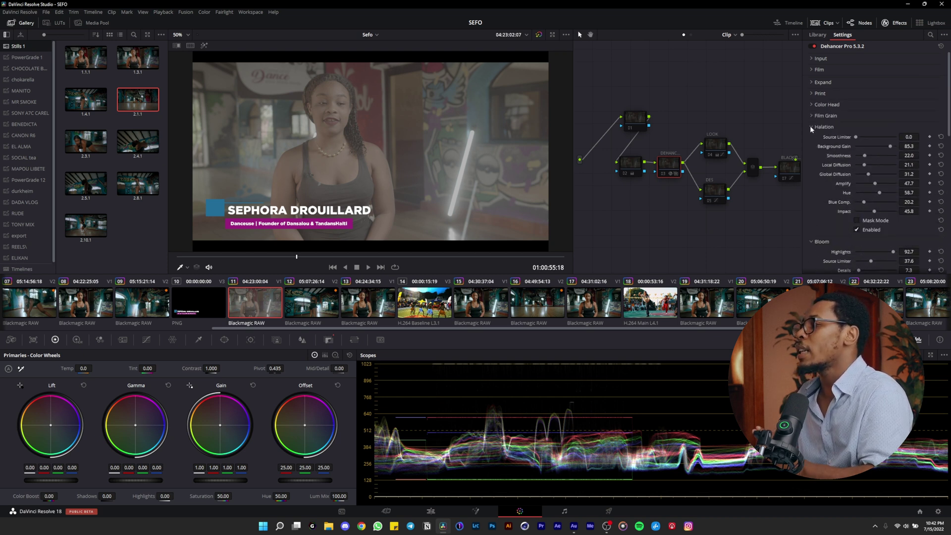
{"action": "left_click", "coordinate": [810, 126]}
{"action": "left_click", "coordinate": [811, 138]}
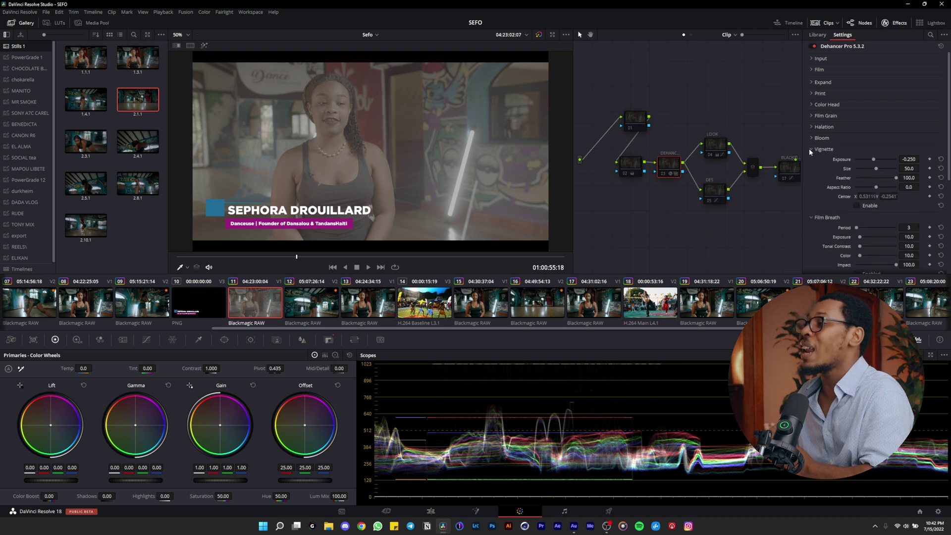
{"action": "left_click", "coordinate": [810, 149]}
{"action": "left_click", "coordinate": [812, 161]}
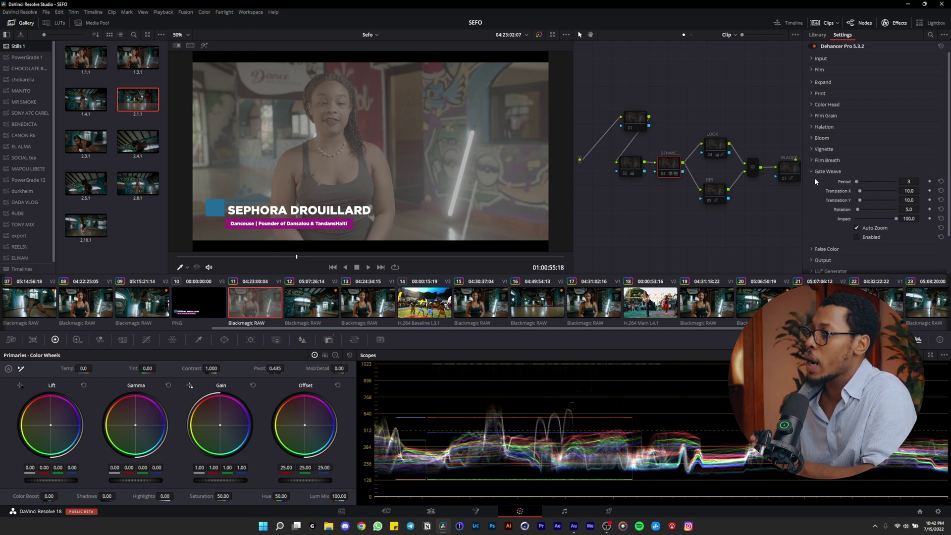
{"action": "left_click", "coordinate": [812, 171]}
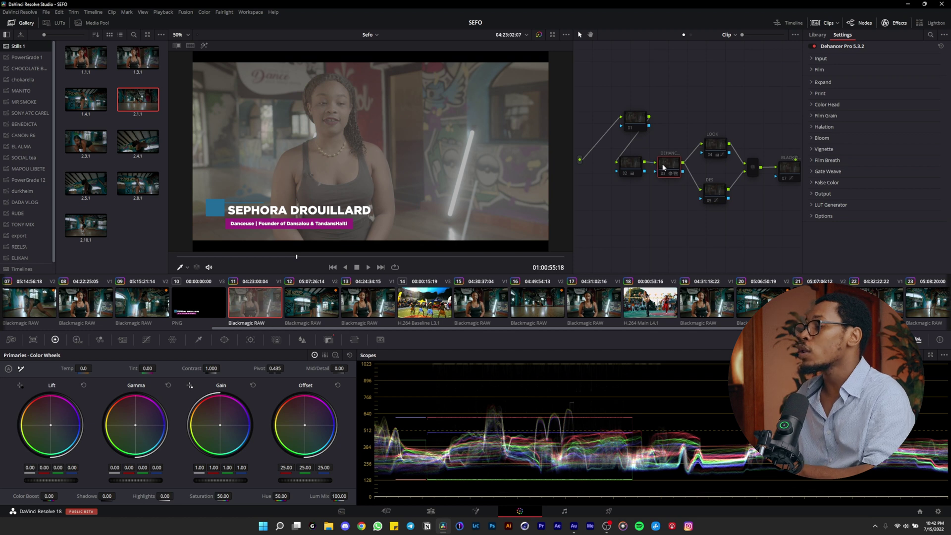
Enable the Dehancer node and bring the rest of the node graph into view.
{"action": "key", "text": "ctrl+d"}
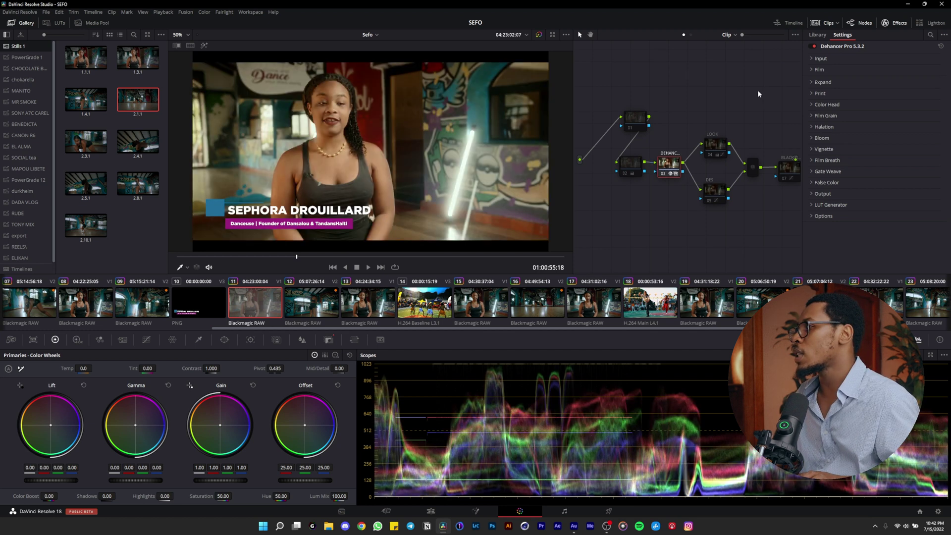
{"action": "left_click", "coordinate": [590, 34]}
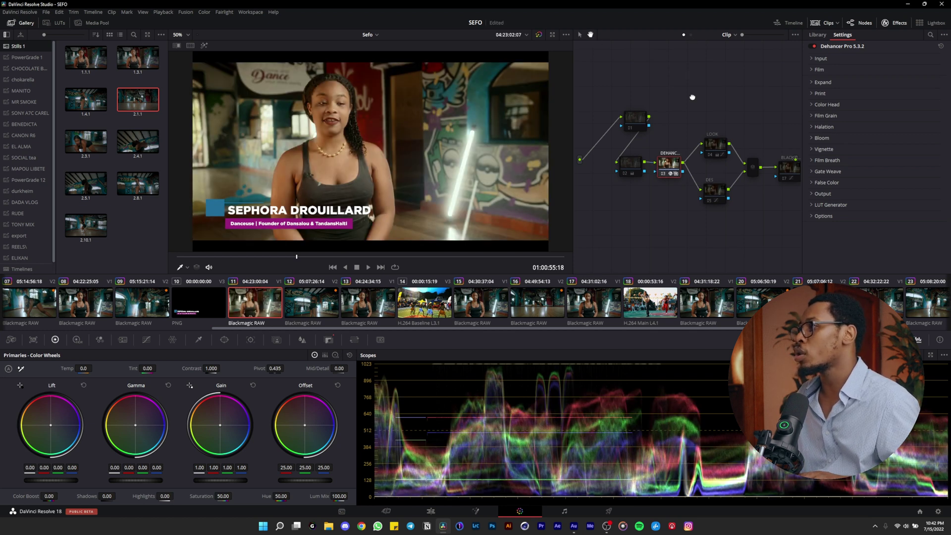
{"action": "left_click_drag", "start_coordinate": [692, 96], "coordinate": [669, 91]}
{"action": "left_click", "coordinate": [581, 36]}
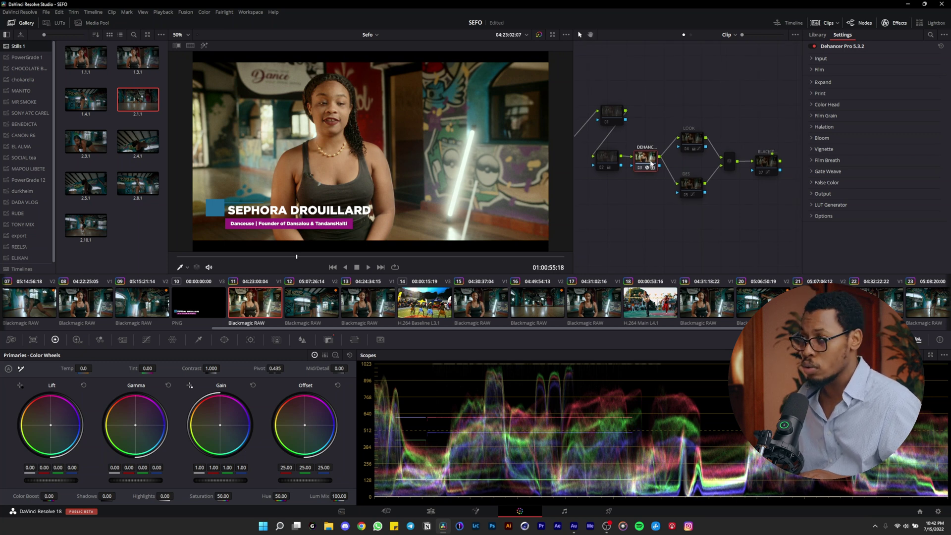
Toggle the Dehancer node off and on repeatedly to compare the clip with and without the effect.
{"action": "key", "text": "ctrl+d"}
{"action": "key", "text": "ctrl+d"}
{"action": "key", "text": "ctrl+d"}
{"action": "key", "text": "ctrl+d"}
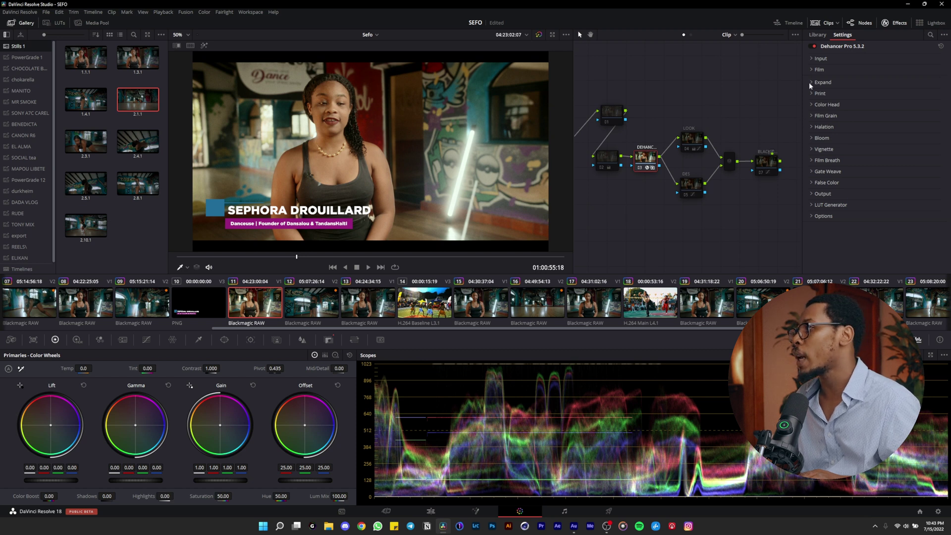
Set the Dehancer input source to Choose Camera and the vendor to Blackmagic Design, and save the project.
{"action": "left_click", "coordinate": [813, 59]}
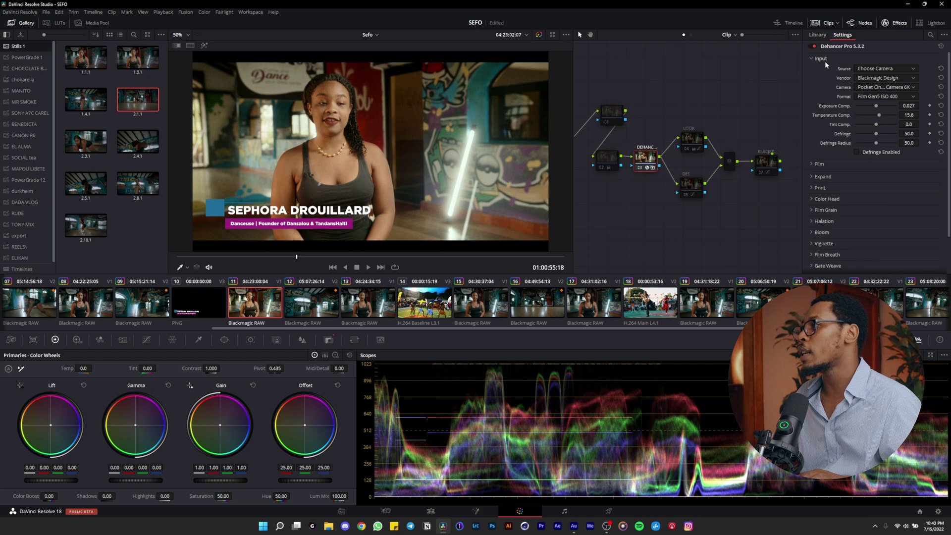
{"action": "left_click", "coordinate": [872, 72]}
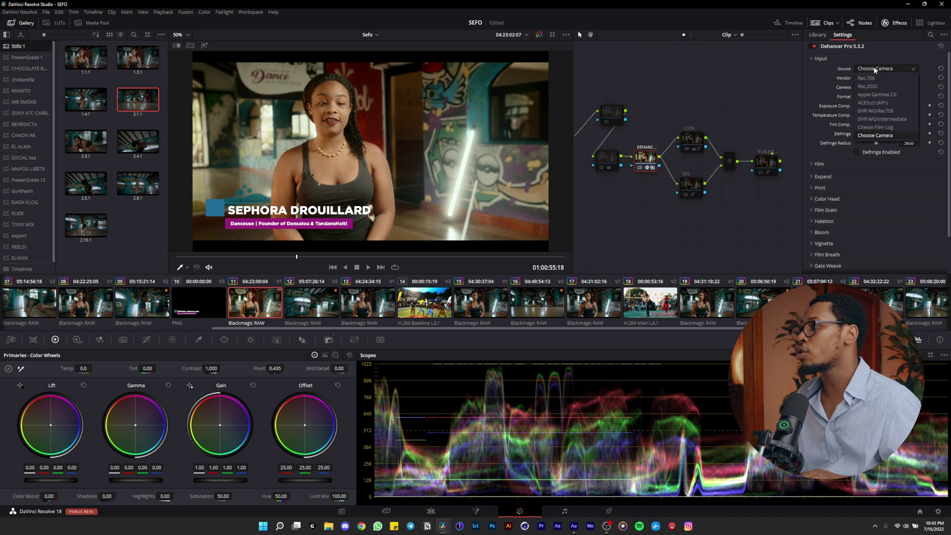
{"action": "left_click", "coordinate": [886, 135]}
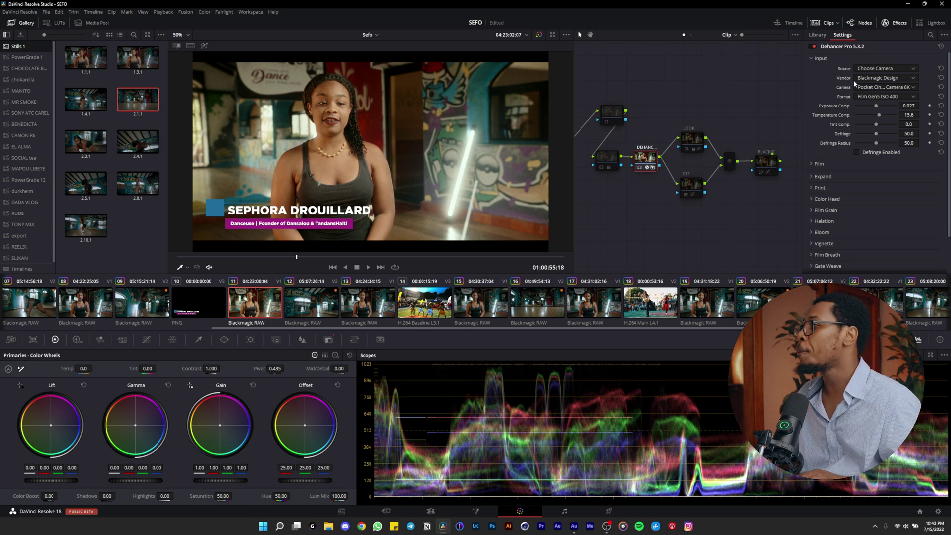
{"action": "left_click", "coordinate": [876, 79]}
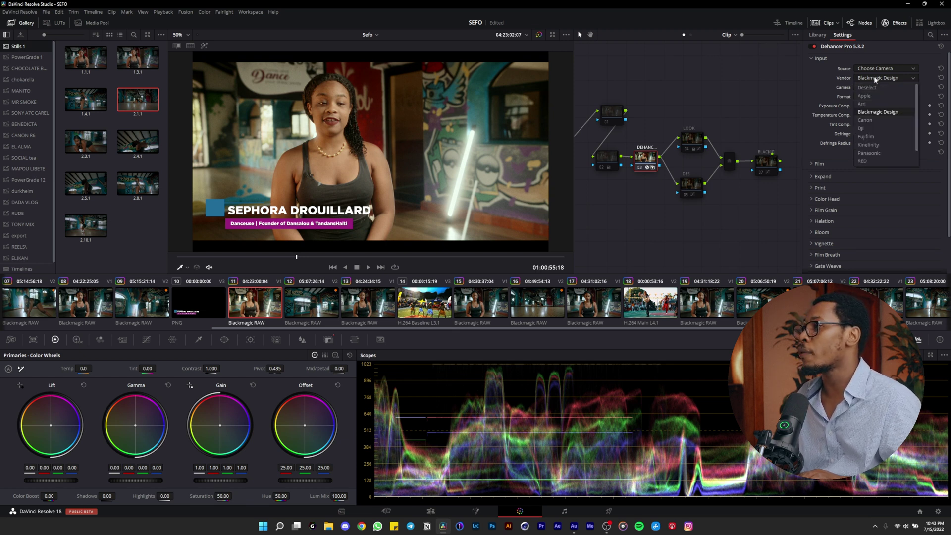
{"action": "left_click", "coordinate": [884, 113]}
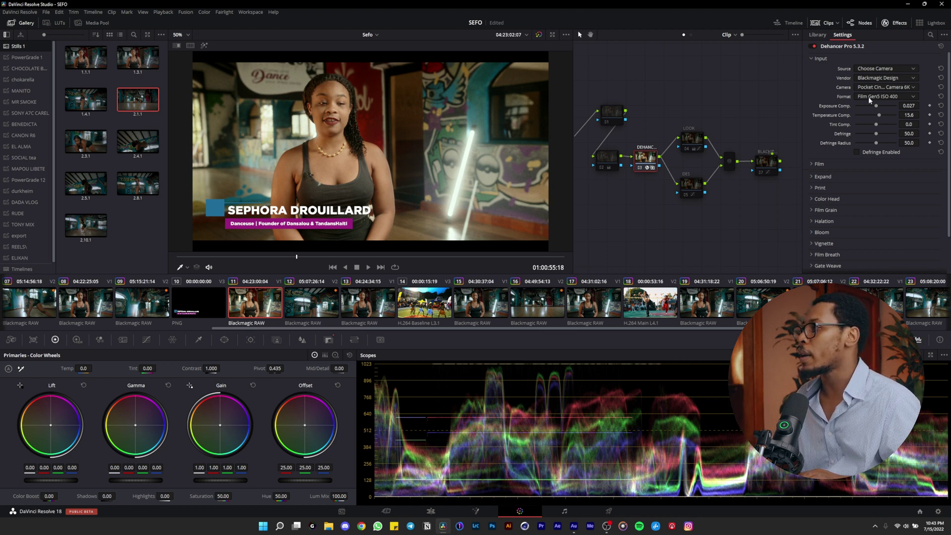
{"action": "key", "text": "ctrl+s"}
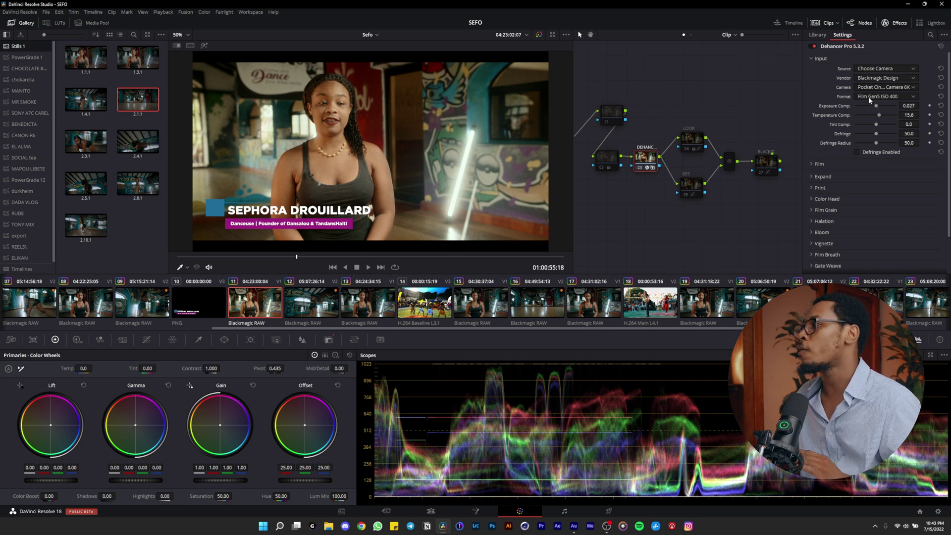
Clear the input format and vendor selections in Dehancer and switch the source to Rec.709.
{"action": "left_click", "coordinate": [882, 96]}
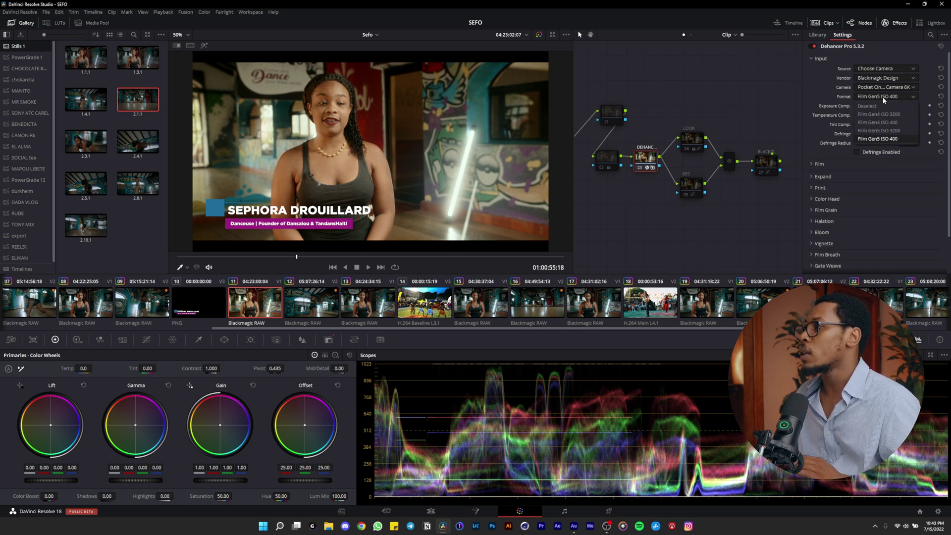
{"action": "left_click", "coordinate": [888, 97]}
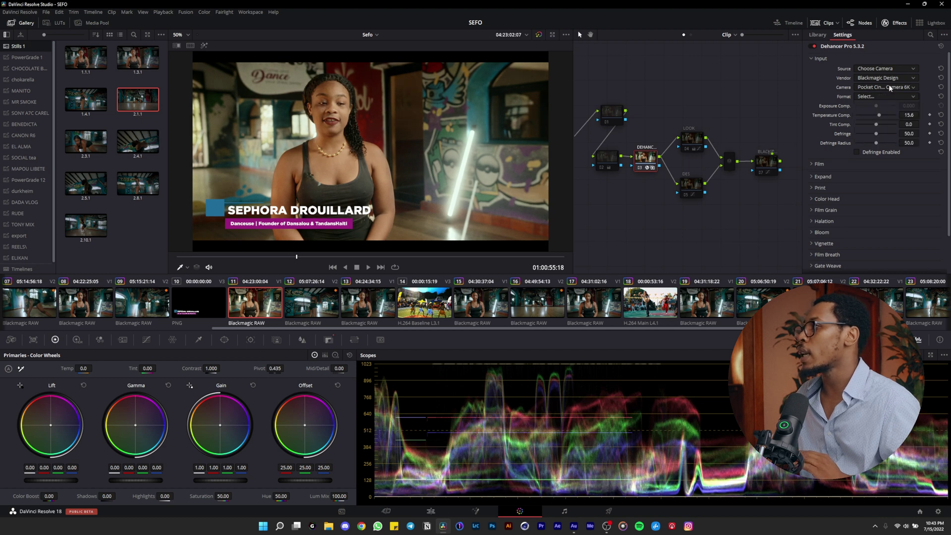
{"action": "left_click", "coordinate": [889, 85]}
{"action": "left_click", "coordinate": [882, 96]}
{"action": "left_click", "coordinate": [886, 78]}
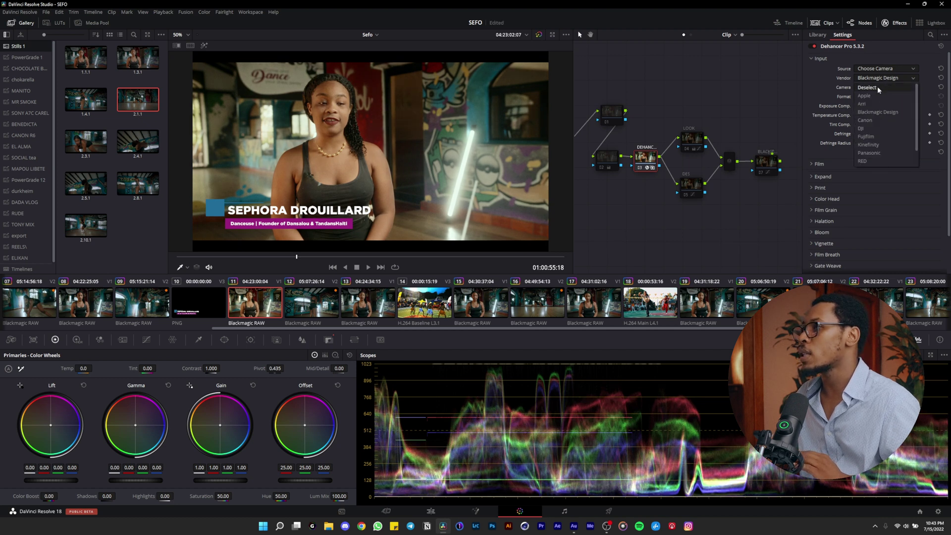
{"action": "left_click", "coordinate": [877, 87]}
{"action": "left_click", "coordinate": [877, 69]}
{"action": "left_click", "coordinate": [870, 79]}
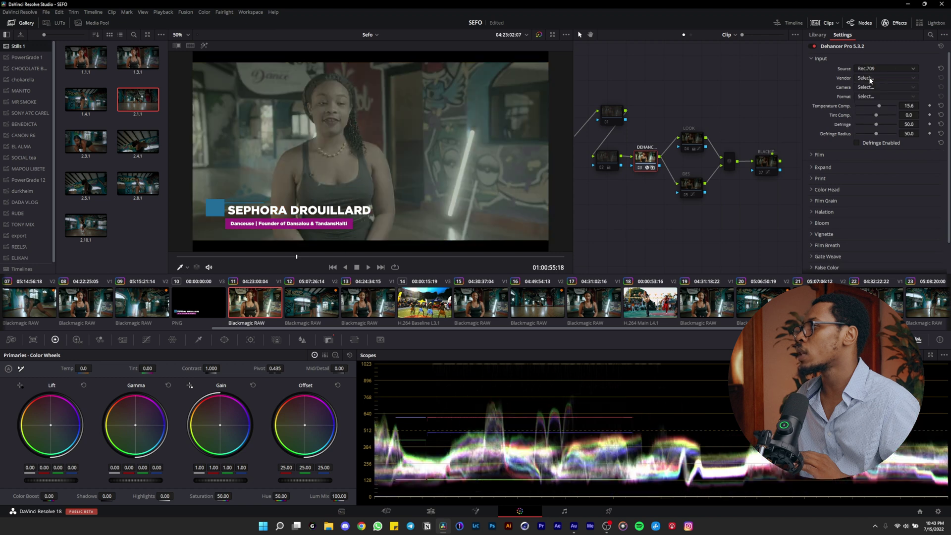
Set the Dehancer input source to Choose Camera, the vendor to Blackmagic Design and the camera to Pocket Cinema Camera 6K.
{"action": "left_click", "coordinate": [873, 69]}
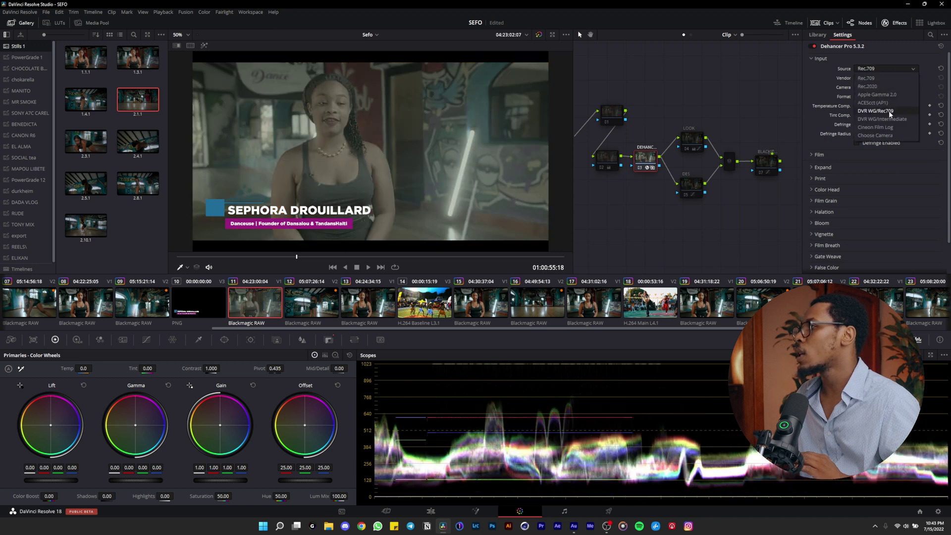
{"action": "left_click", "coordinate": [891, 134]}
{"action": "left_click", "coordinate": [878, 76]}
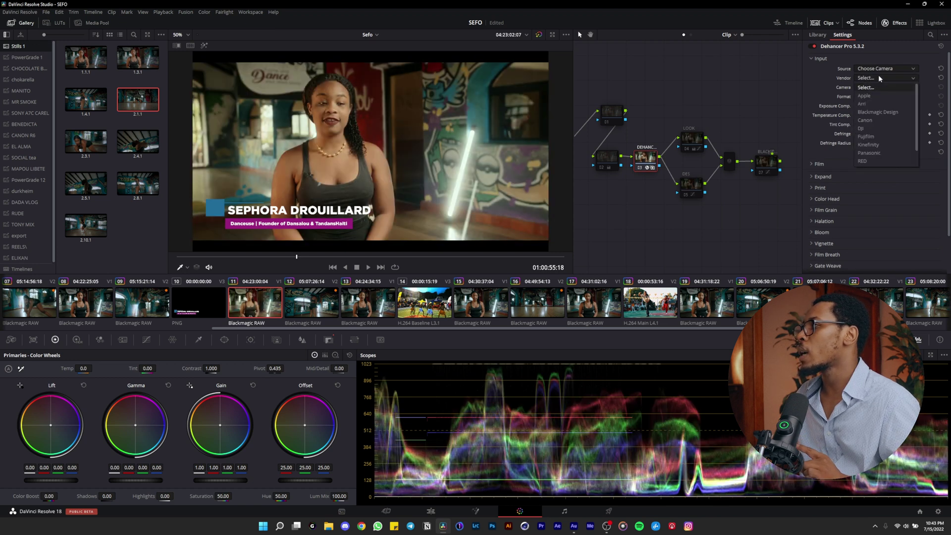
{"action": "left_click", "coordinate": [878, 113]}
{"action": "left_click", "coordinate": [877, 87]}
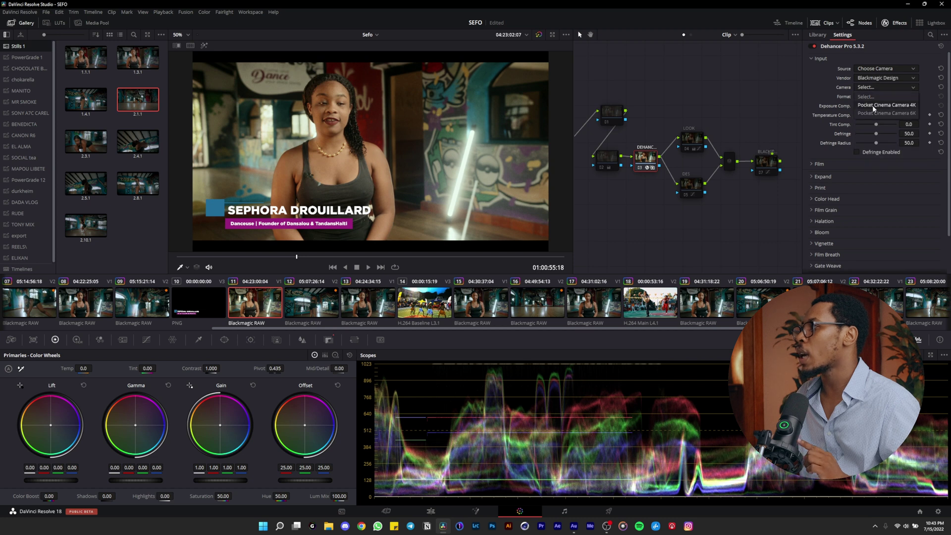
{"action": "left_click", "coordinate": [875, 116]}
{"action": "left_click", "coordinate": [879, 88]}
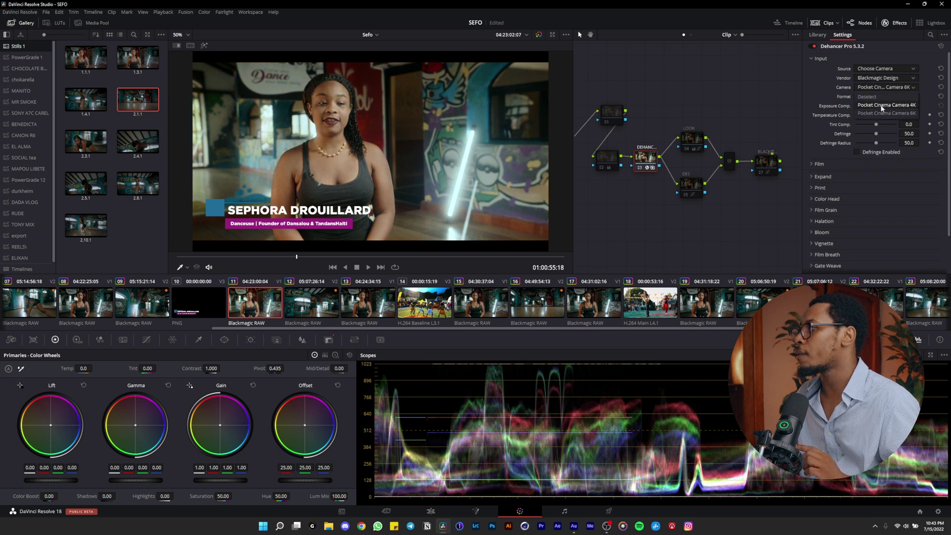
{"action": "left_click", "coordinate": [882, 113]}
Set the Dehancer input format to Film Gen5 ISO 400.
{"action": "left_click", "coordinate": [882, 97]}
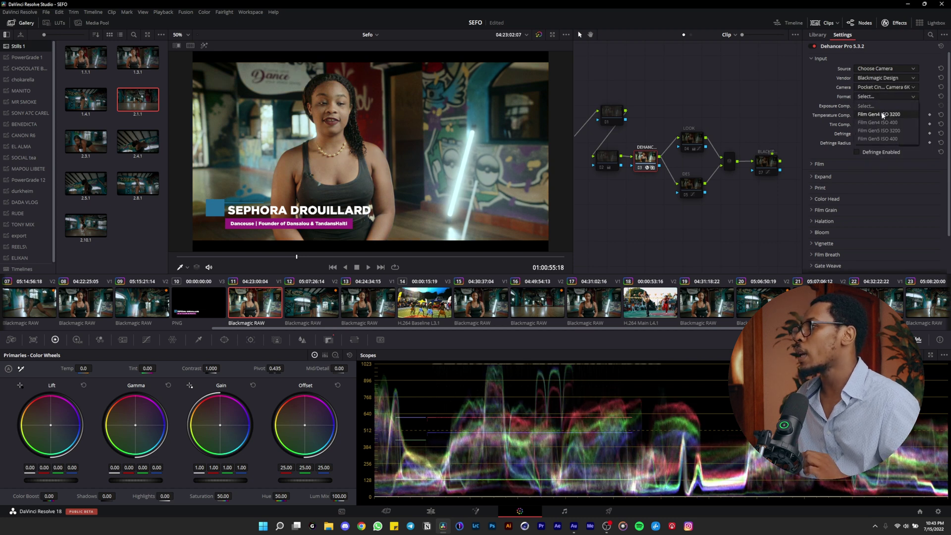
{"action": "left_click", "coordinate": [891, 140]}
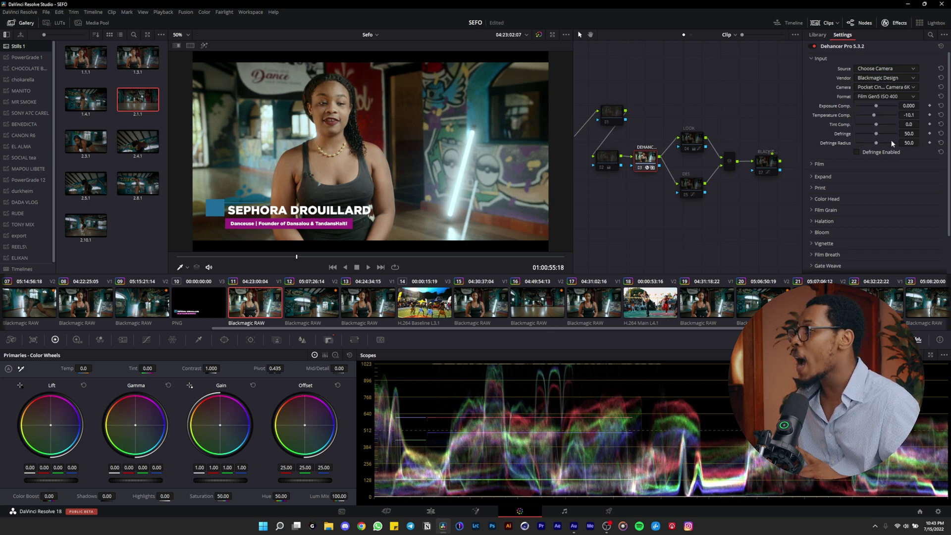
{"action": "left_click", "coordinate": [884, 96]}
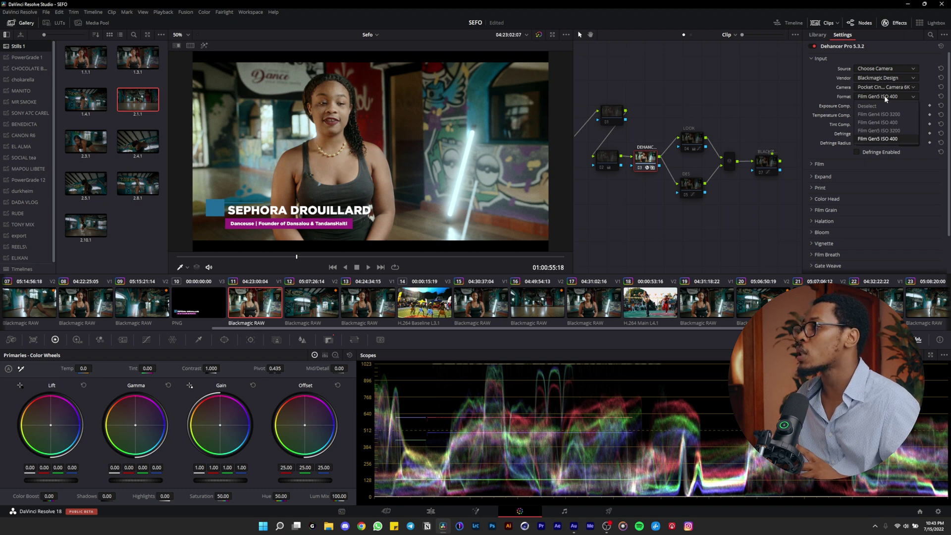
{"action": "left_click", "coordinate": [891, 141]}
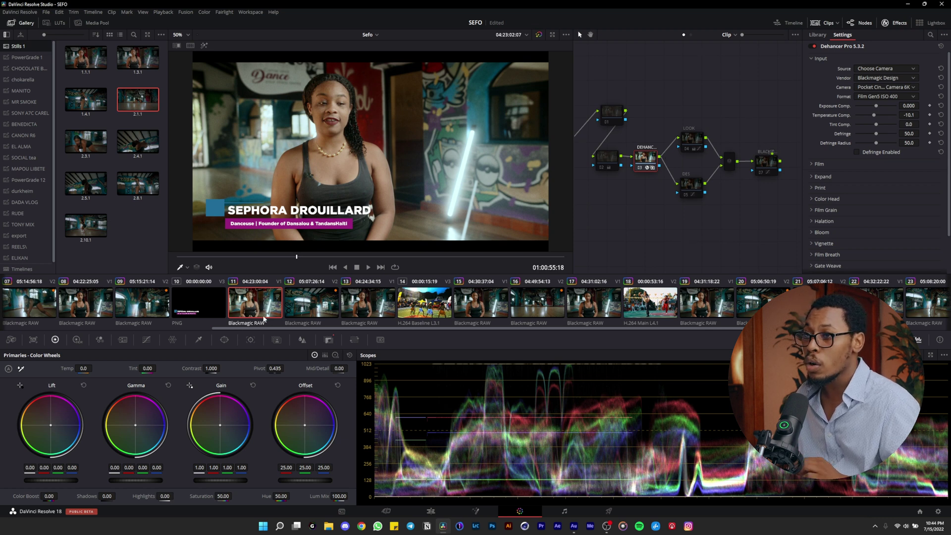
Set the selected clip's Camera Raw decoding to use the Clip settings.
{"action": "left_click", "coordinate": [11, 340]}
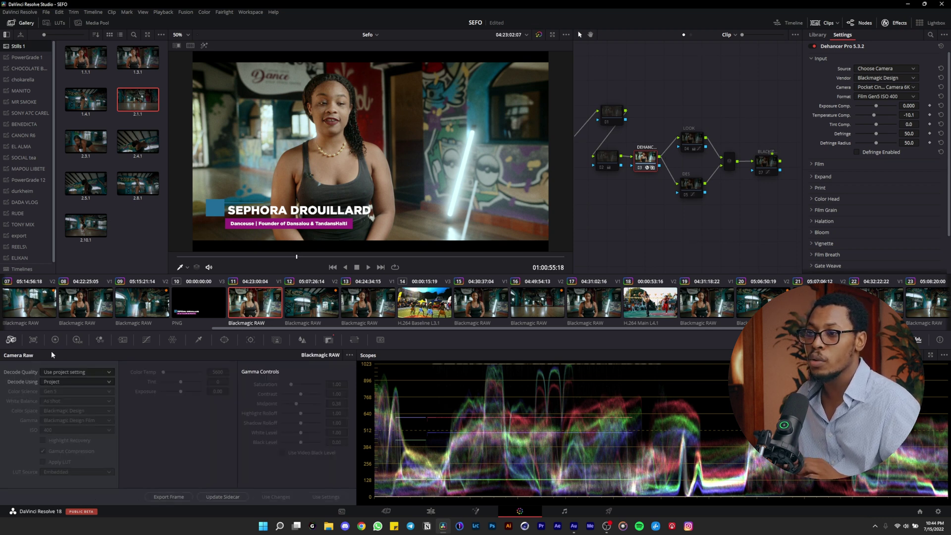
{"action": "left_click", "coordinate": [76, 380]}
{"action": "left_click", "coordinate": [58, 414]}
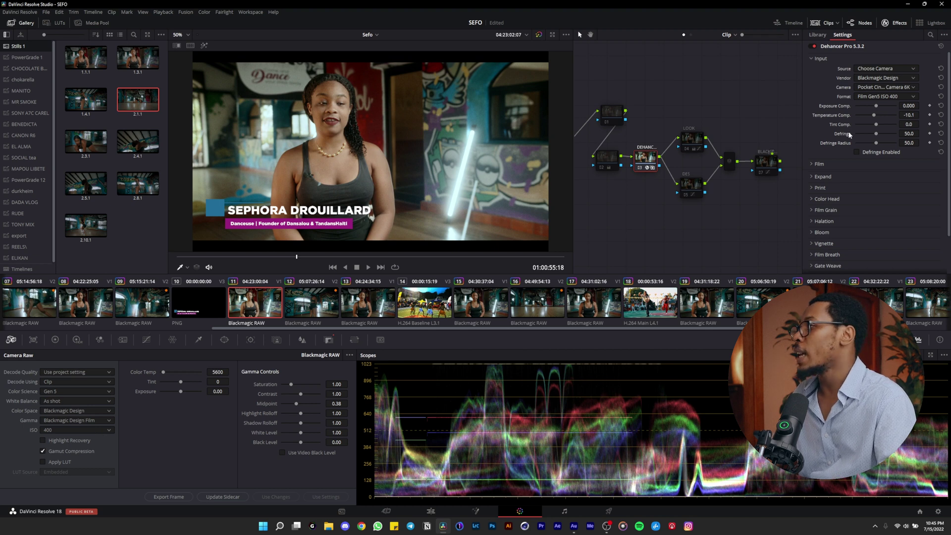
Collapse the Input section and choose Agfa Agfacolor Portrait XPS 160 as the Dehancer film profile.
{"action": "left_click", "coordinate": [819, 58]}
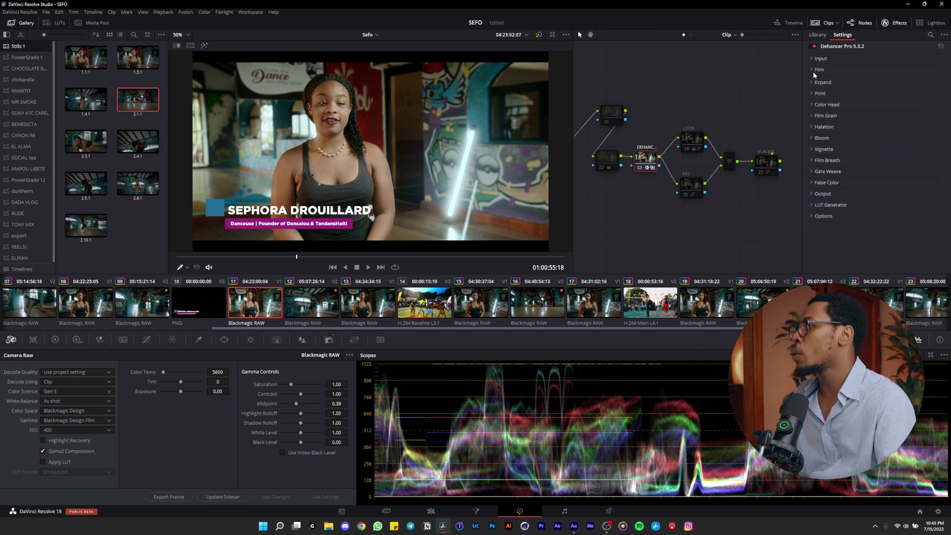
{"action": "left_click", "coordinate": [813, 70]}
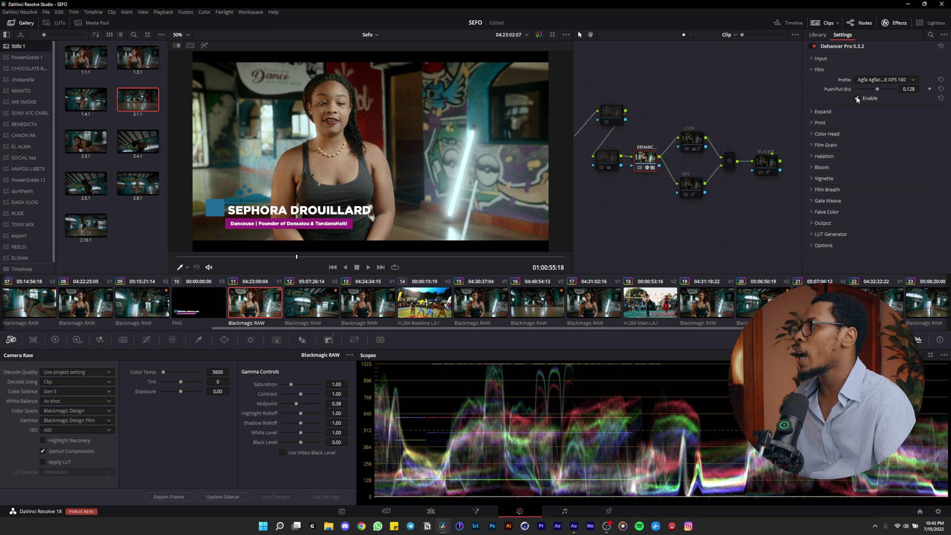
{"action": "left_click", "coordinate": [885, 79]}
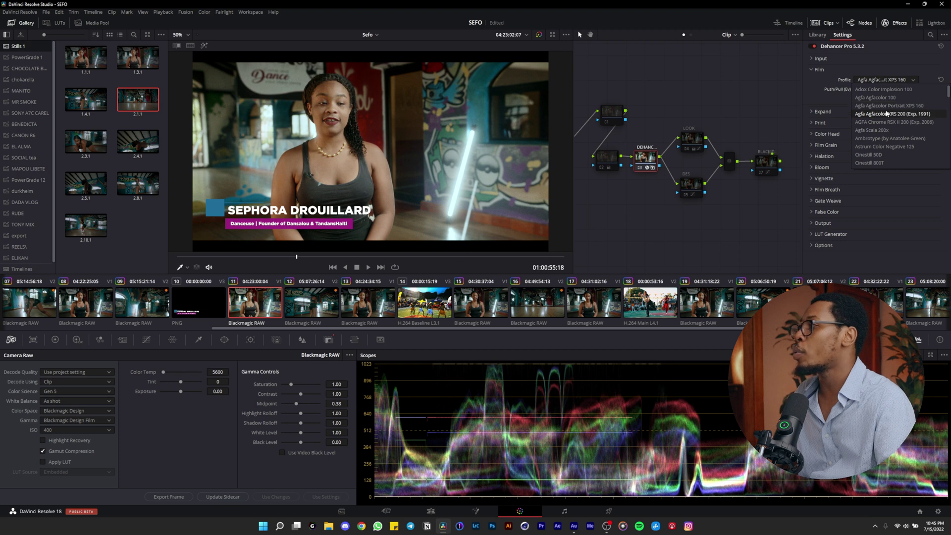
{"action": "left_click", "coordinate": [915, 106]}
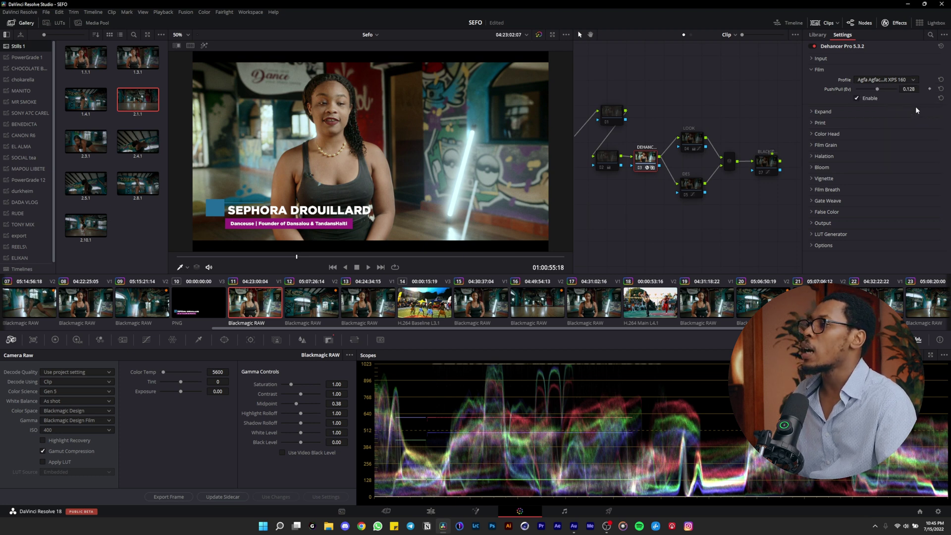
Try the black-and-white Agfa Scala 200x film profile and return to Agfa Agfacolor Portrait XPS 160.
{"action": "left_click", "coordinate": [887, 78]}
{"action": "left_click", "coordinate": [887, 127]}
{"action": "left_click", "coordinate": [894, 80]}
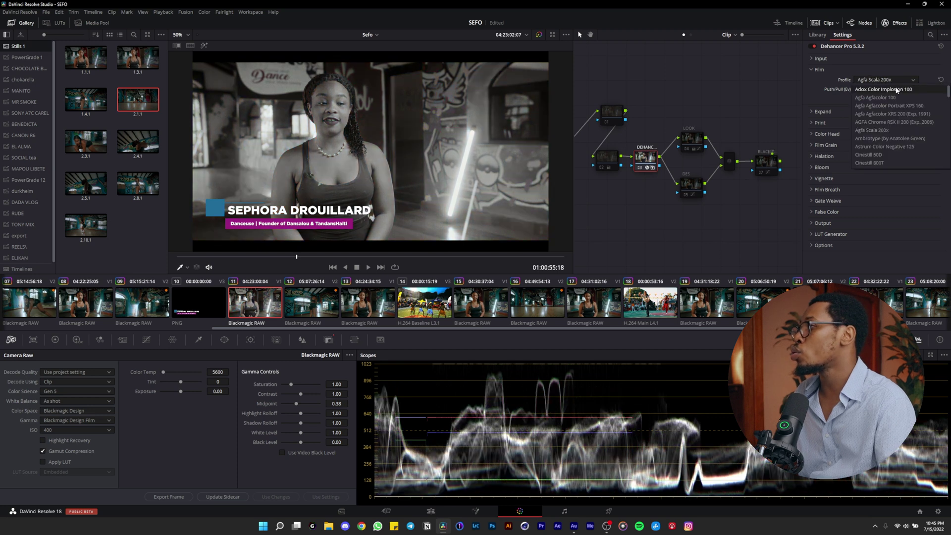
{"action": "left_click", "coordinate": [903, 105]}
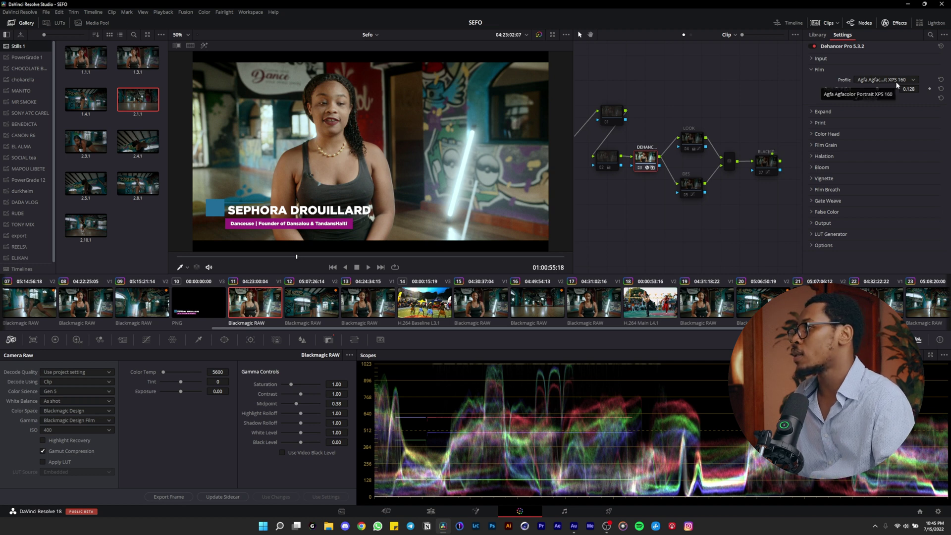
Review the print profiles in Dehancer's Print section, choose Kodak 2383 Print Film and collapse the section.
{"action": "left_click", "coordinate": [810, 70]}
{"action": "left_click", "coordinate": [811, 94]}
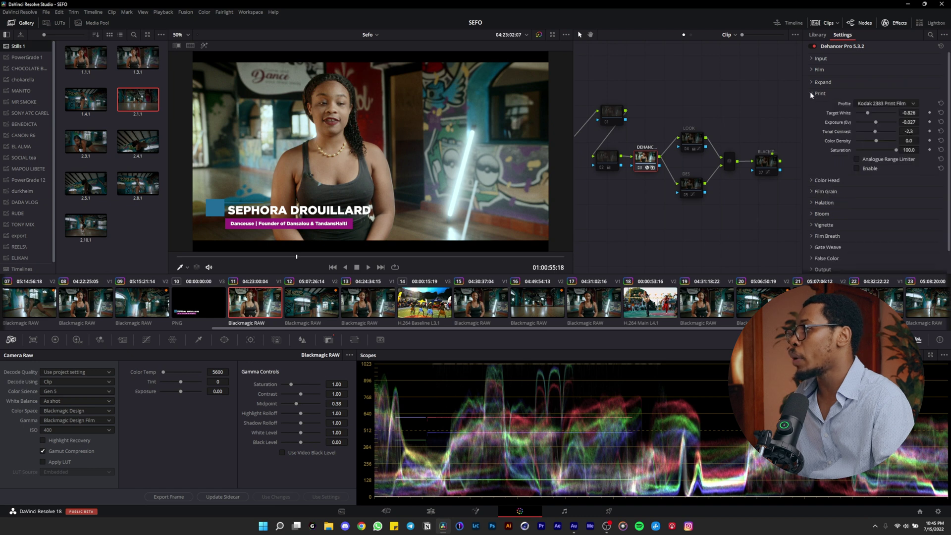
{"action": "left_click", "coordinate": [868, 104]}
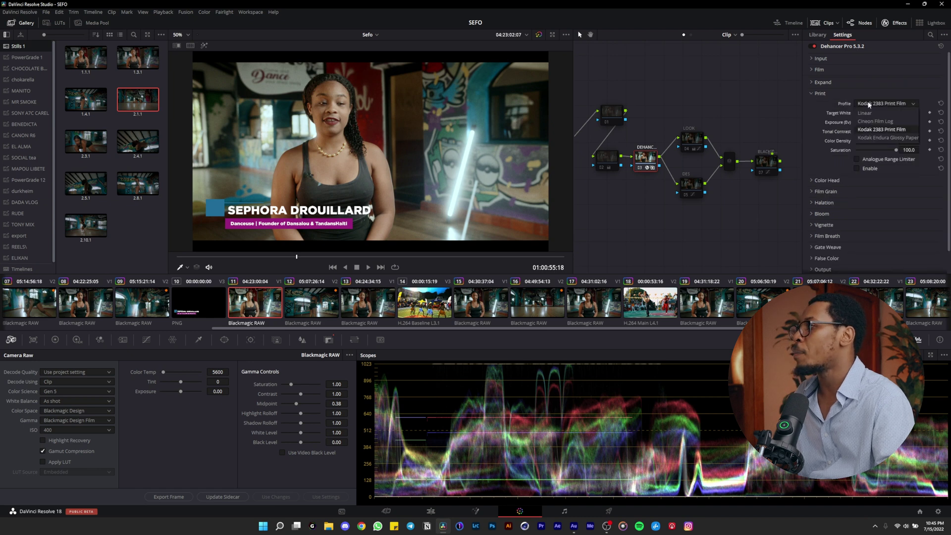
{"action": "left_click", "coordinate": [886, 130]}
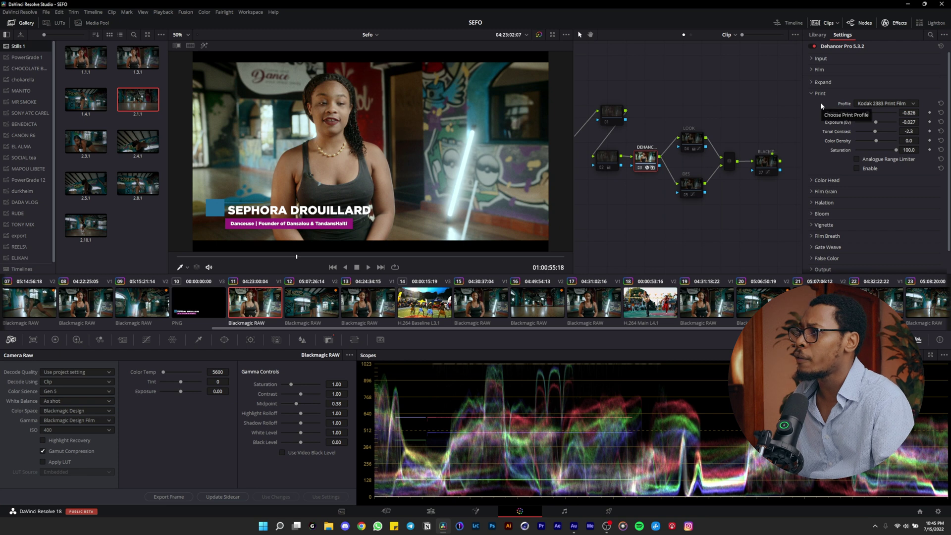
{"action": "left_click", "coordinate": [864, 104]}
{"action": "left_click", "coordinate": [863, 129]}
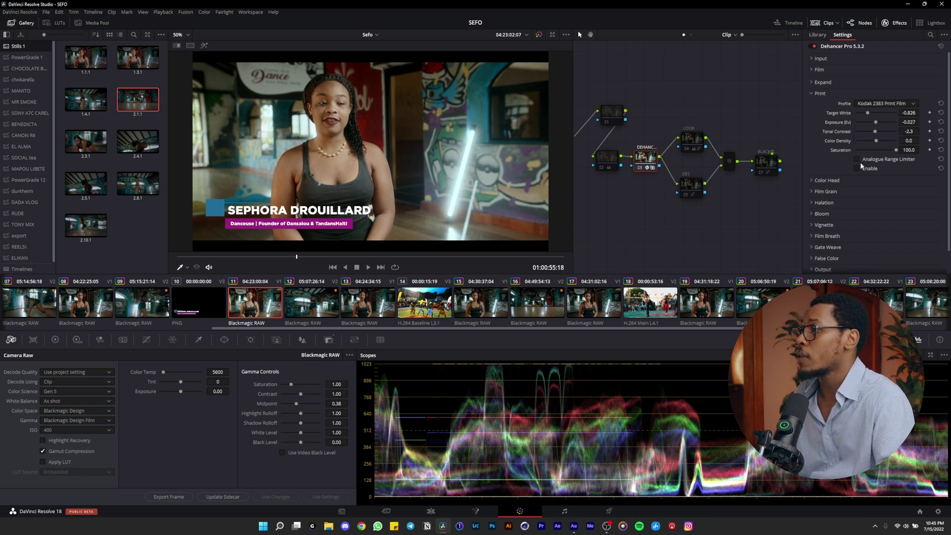
{"action": "left_click", "coordinate": [821, 93]}
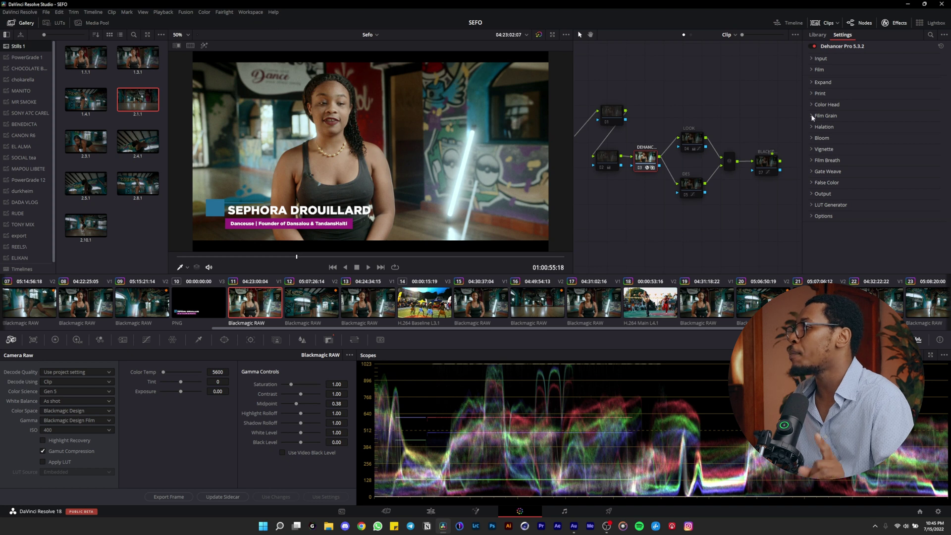
Compare the enlarged shot with Dehancer's Film Grain off and on, leaving the grain enabled.
{"action": "left_click", "coordinate": [812, 115]}
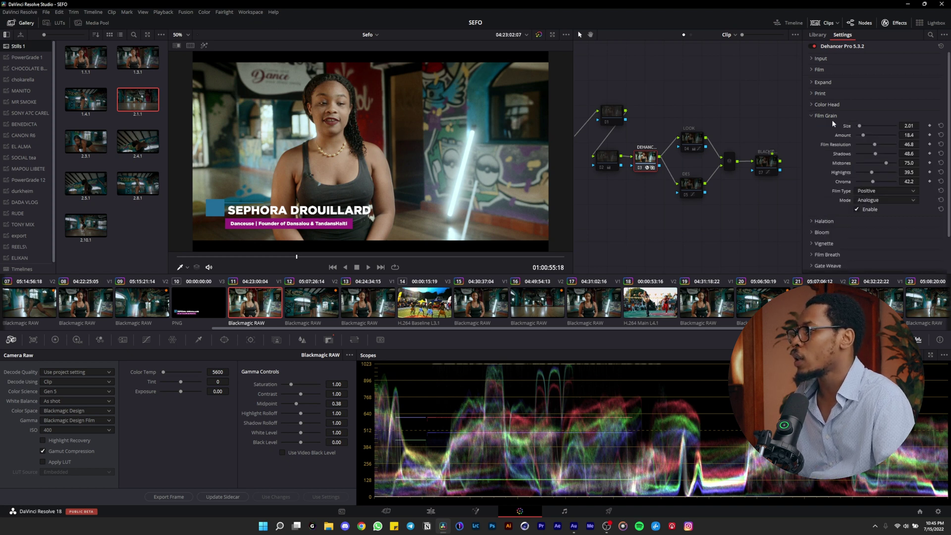
{"action": "scroll", "coordinate": [446, 143], "scroll_direction": "up", "scroll_amount": 3}
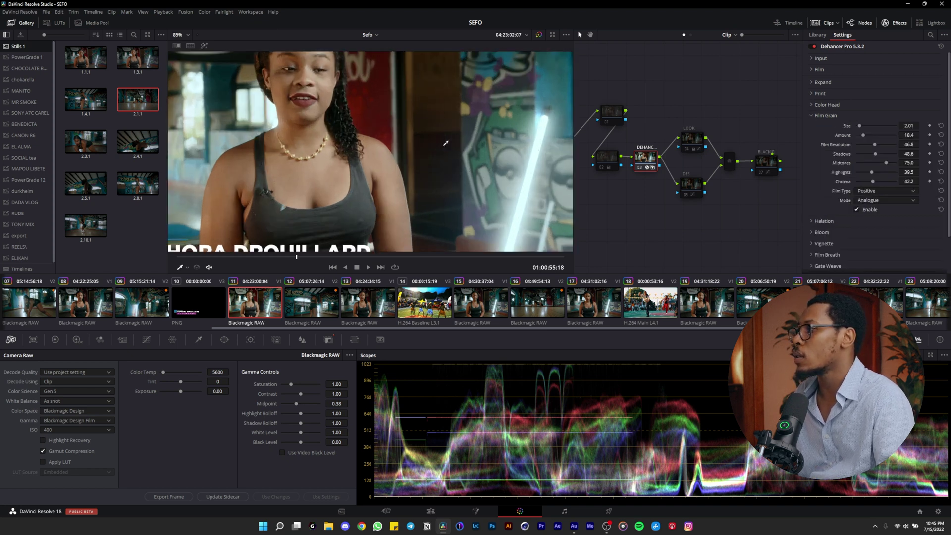
{"action": "scroll", "coordinate": [446, 143], "scroll_direction": "up", "scroll_amount": 1}
{"action": "left_click", "coordinate": [856, 209]}
{"action": "left_click", "coordinate": [857, 210]}
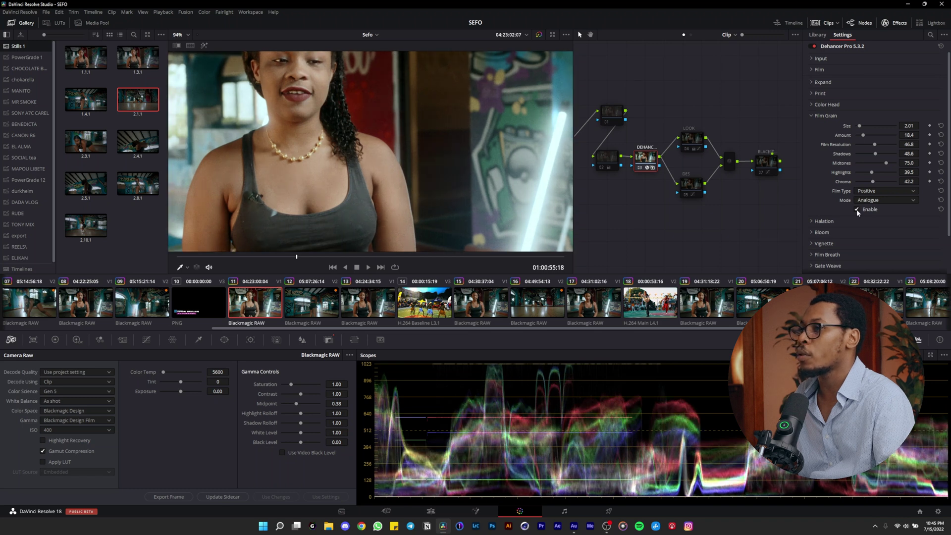
{"action": "left_click", "coordinate": [857, 210]}
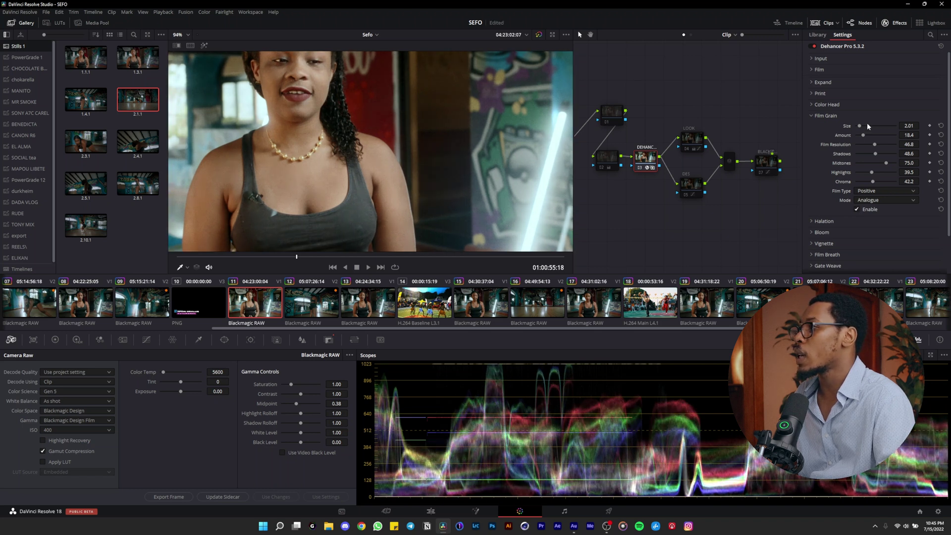
{"action": "left_click", "coordinate": [813, 118]}
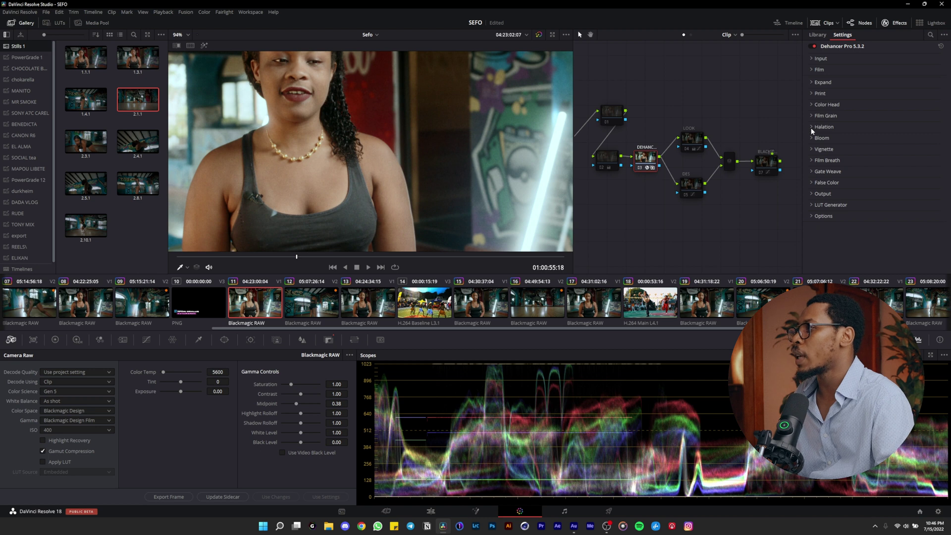
Compare the shot with and without Dehancer's Halation and leave Halation disabled.
{"action": "left_click", "coordinate": [812, 127]}
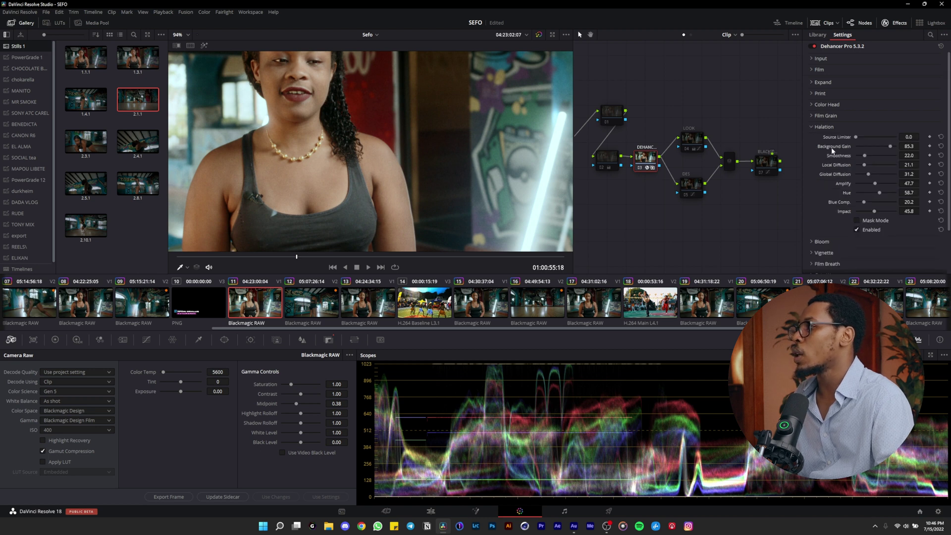
{"action": "left_click", "coordinate": [857, 230]}
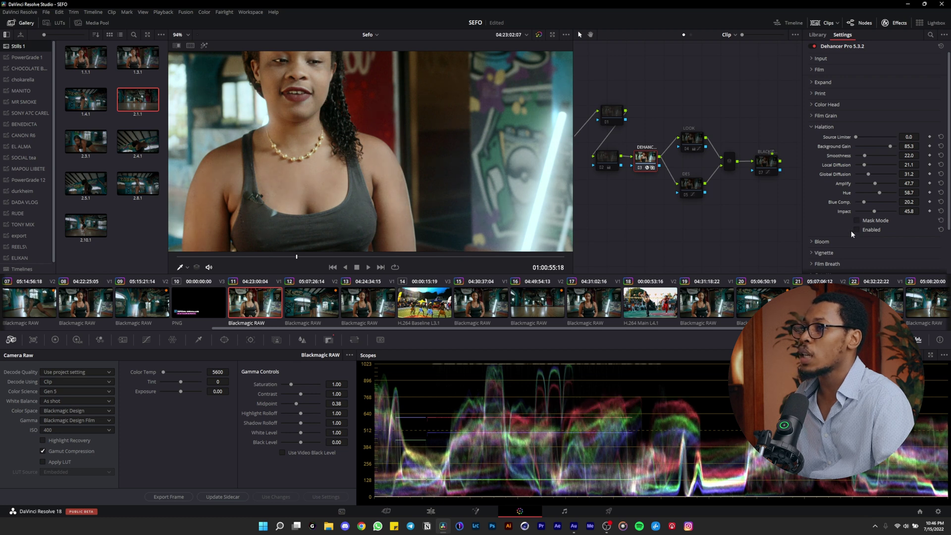
{"action": "scroll", "coordinate": [411, 135], "scroll_direction": "down", "scroll_amount": 2}
{"action": "scroll", "coordinate": [411, 136], "scroll_direction": "down", "scroll_amount": 3}
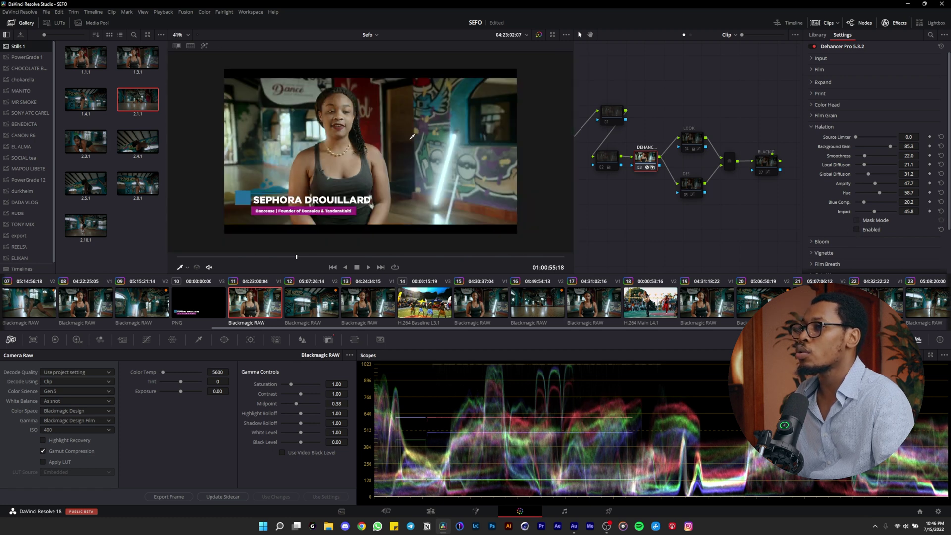
{"action": "left_click", "coordinate": [855, 230]}
{"action": "left_click", "coordinate": [856, 230]}
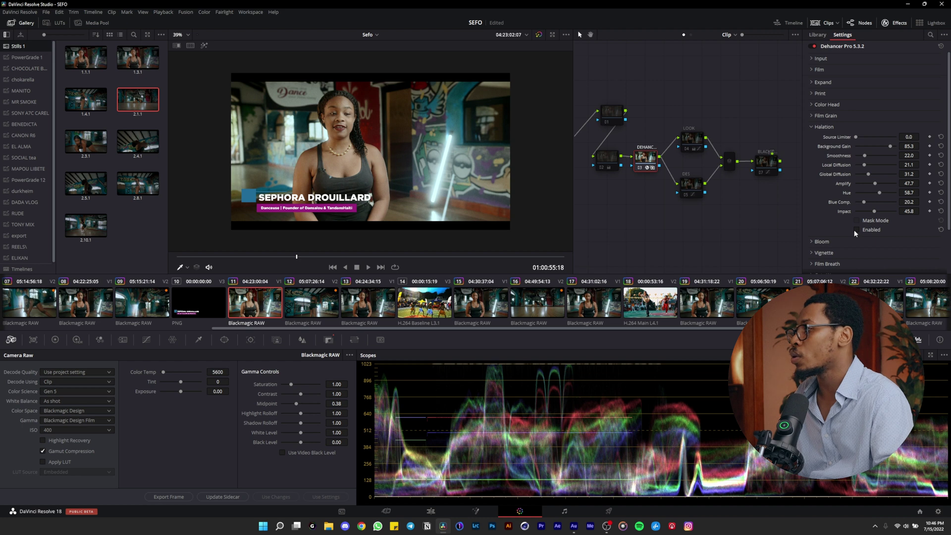
{"action": "left_click", "coordinate": [811, 127]}
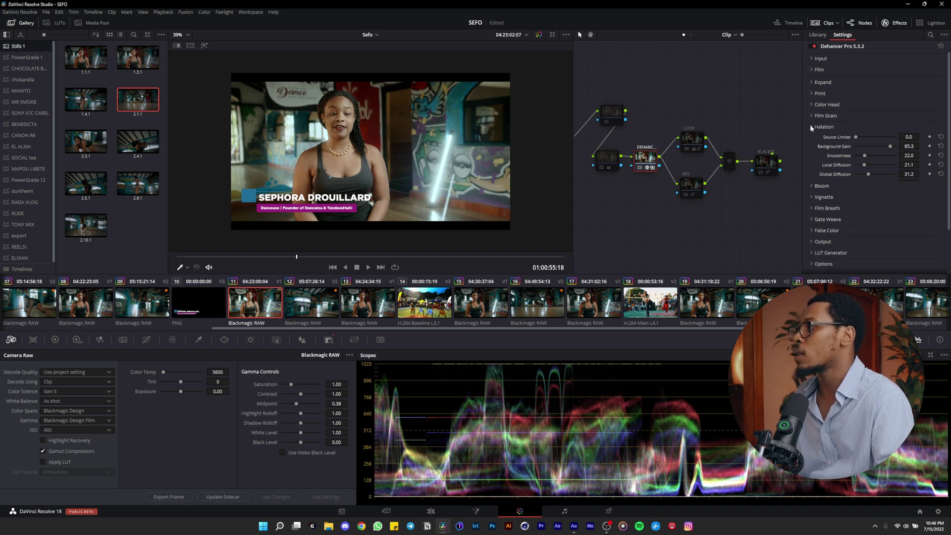
Examine Dehancer's Bloom settings and compare the glow around the light tube with Bloom off and on, leaving it enabled.
{"action": "left_click", "coordinate": [810, 138]}
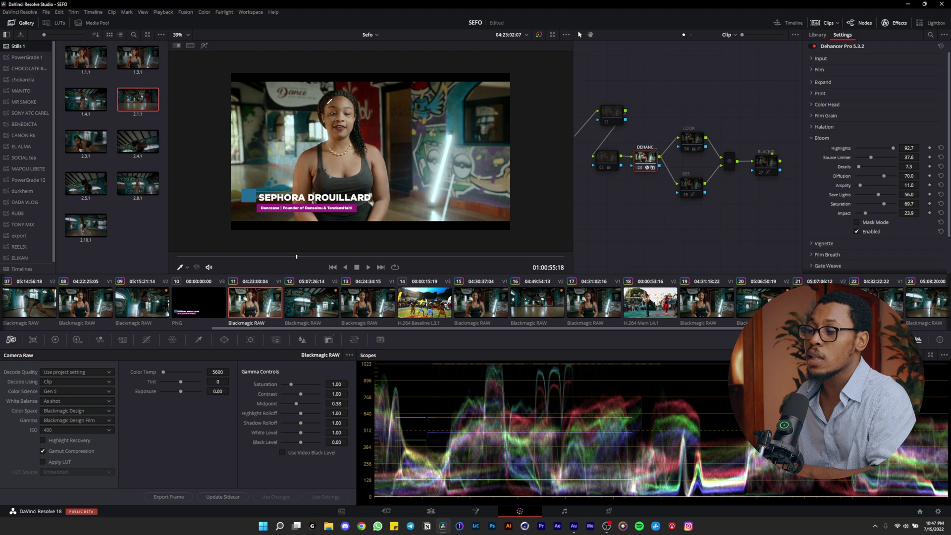
{"action": "scroll", "coordinate": [275, 156], "scroll_direction": "up", "scroll_amount": 2}
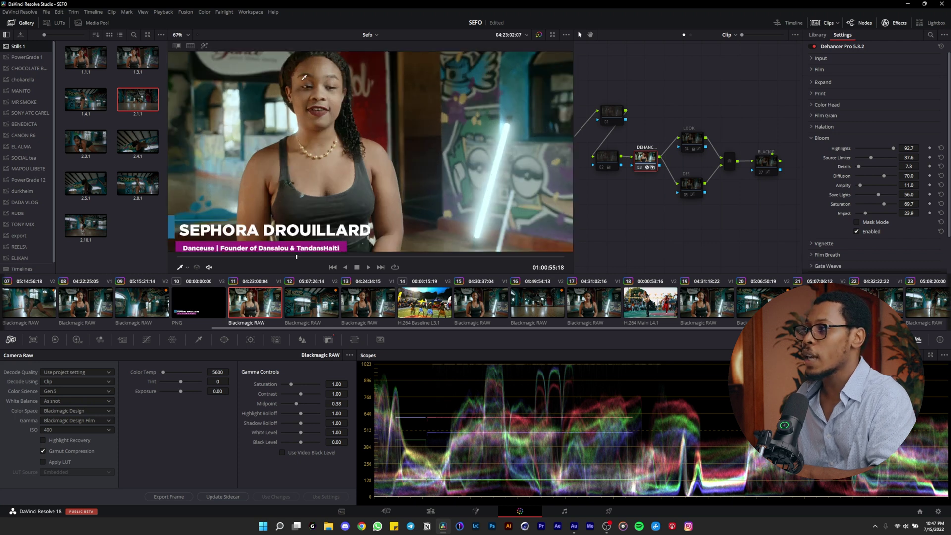
{"action": "scroll", "coordinate": [305, 80], "scroll_direction": "down", "scroll_amount": 1}
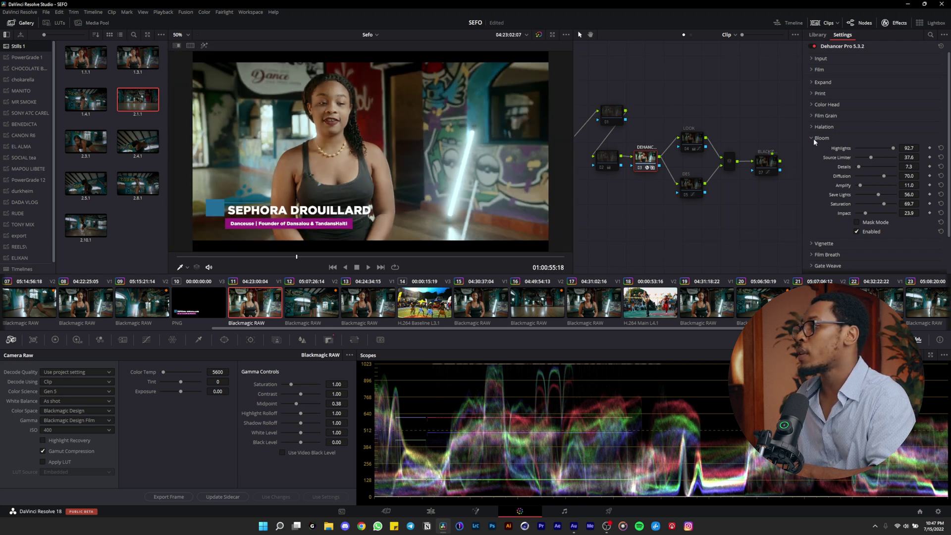
{"action": "left_click", "coordinate": [856, 232]}
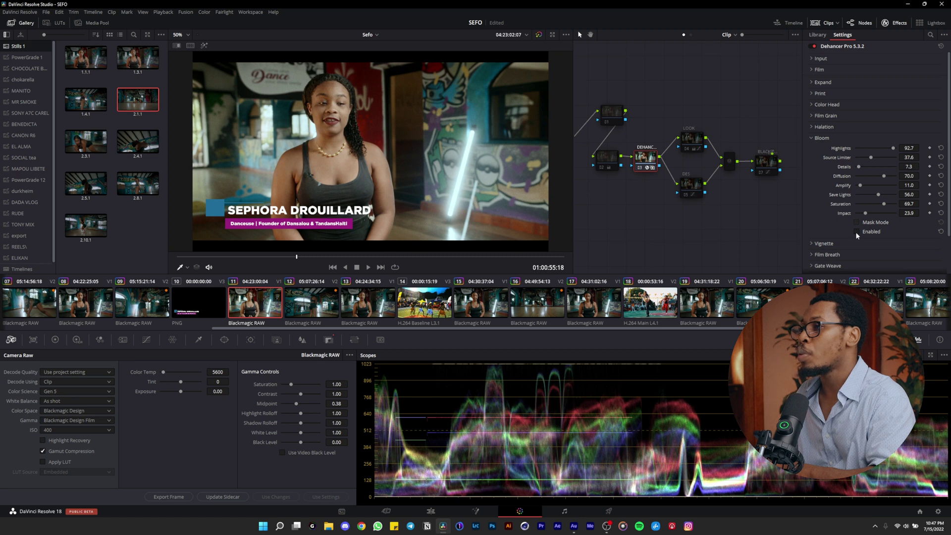
{"action": "left_click", "coordinate": [856, 232]}
{"action": "scroll", "coordinate": [512, 141], "scroll_direction": "up", "scroll_amount": 1}
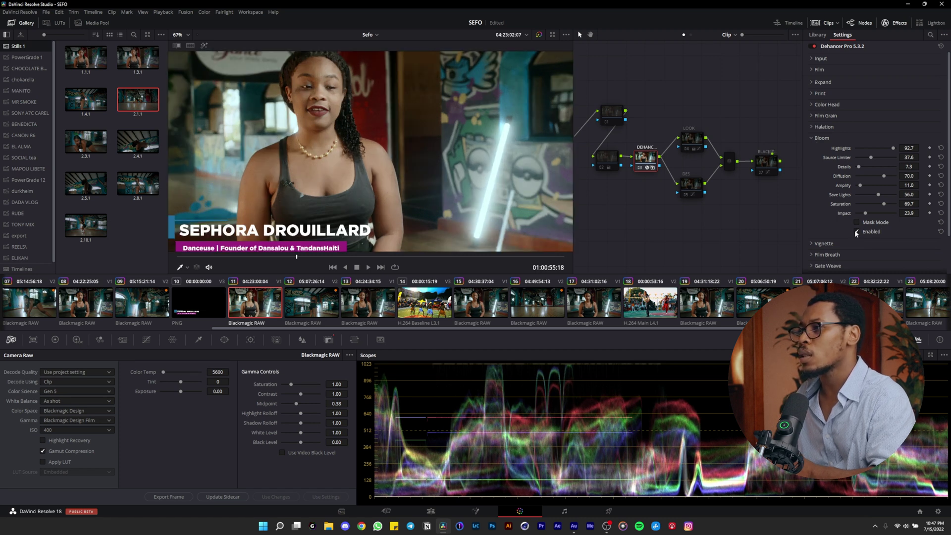
{"action": "scroll", "coordinate": [491, 152], "scroll_direction": "down", "scroll_amount": 1}
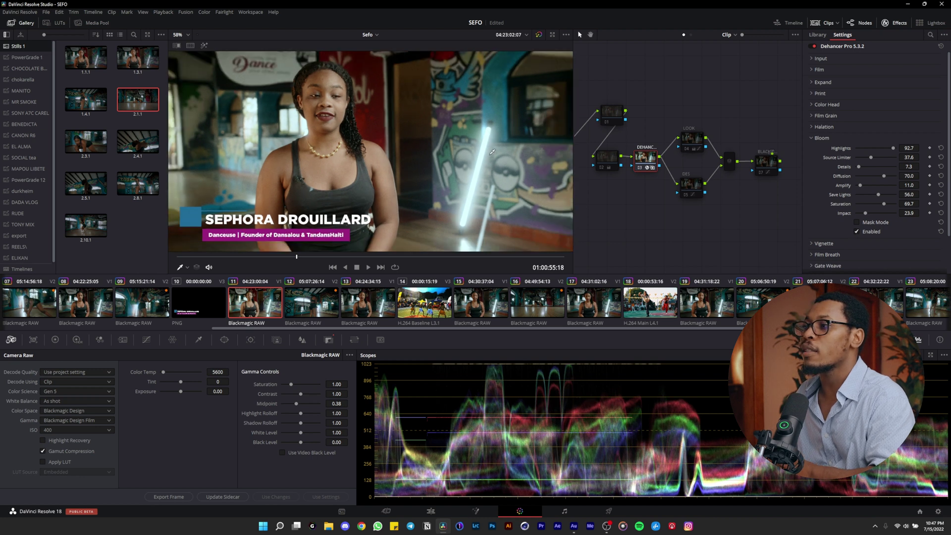
{"action": "scroll", "coordinate": [491, 152], "scroll_direction": "down", "scroll_amount": 1}
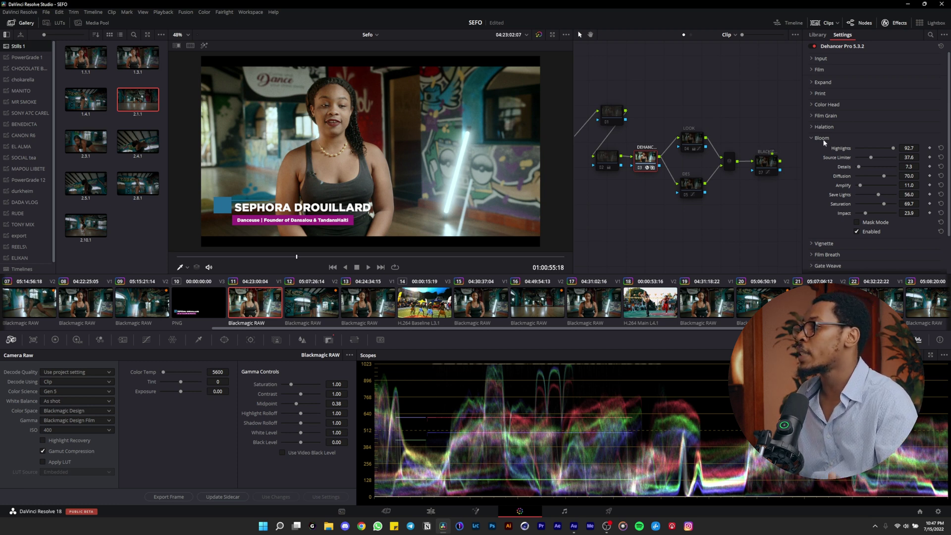
{"action": "left_click", "coordinate": [857, 231]}
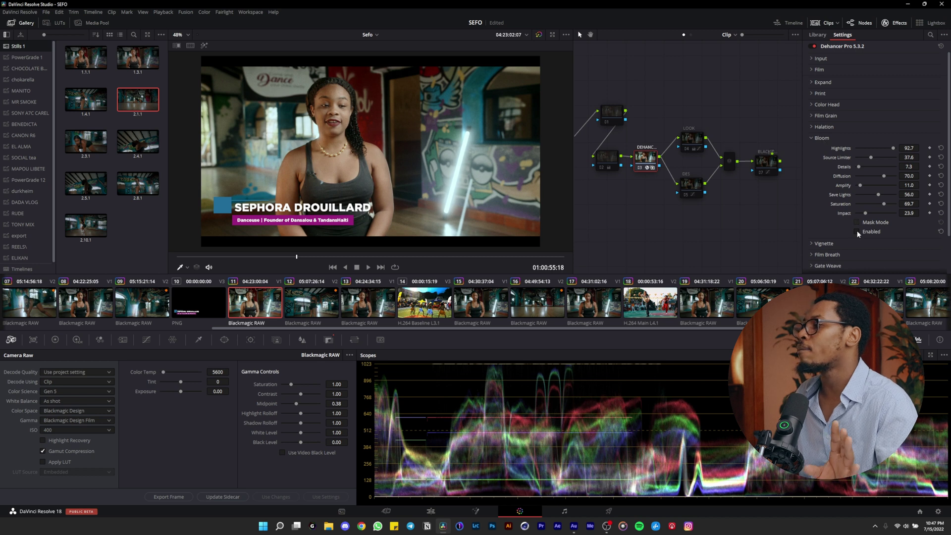
{"action": "left_click", "coordinate": [857, 232]}
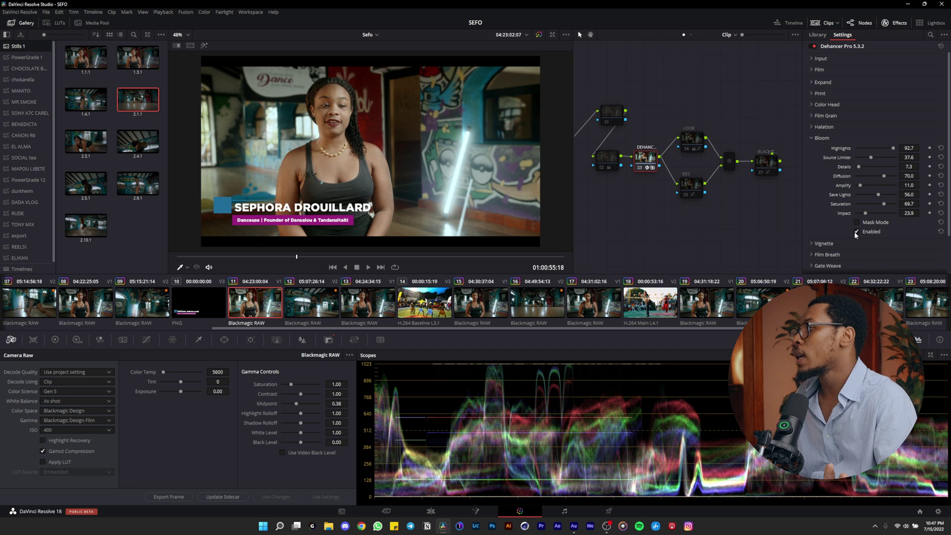
{"action": "left_click", "coordinate": [812, 138]}
Look through Dehancer's Vignette, Film Breath, False Color and Options sections, collapsing each one.
{"action": "left_click", "coordinate": [812, 149]}
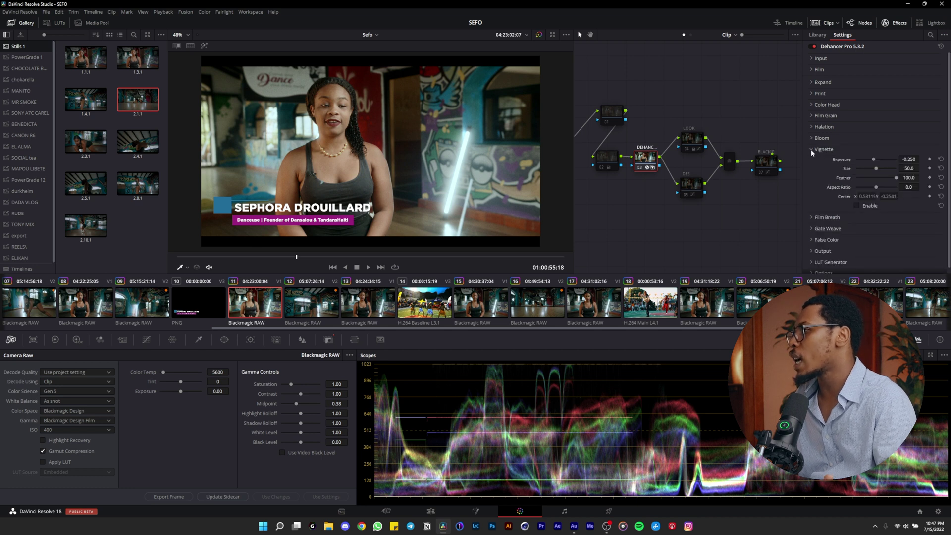
{"action": "left_click", "coordinate": [811, 149]}
{"action": "left_click", "coordinate": [812, 160]}
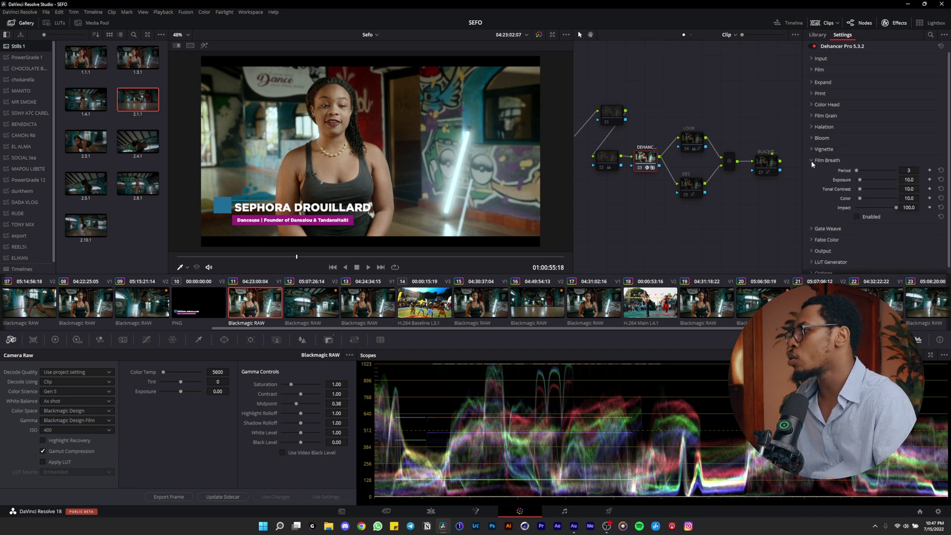
{"action": "left_click", "coordinate": [810, 161]}
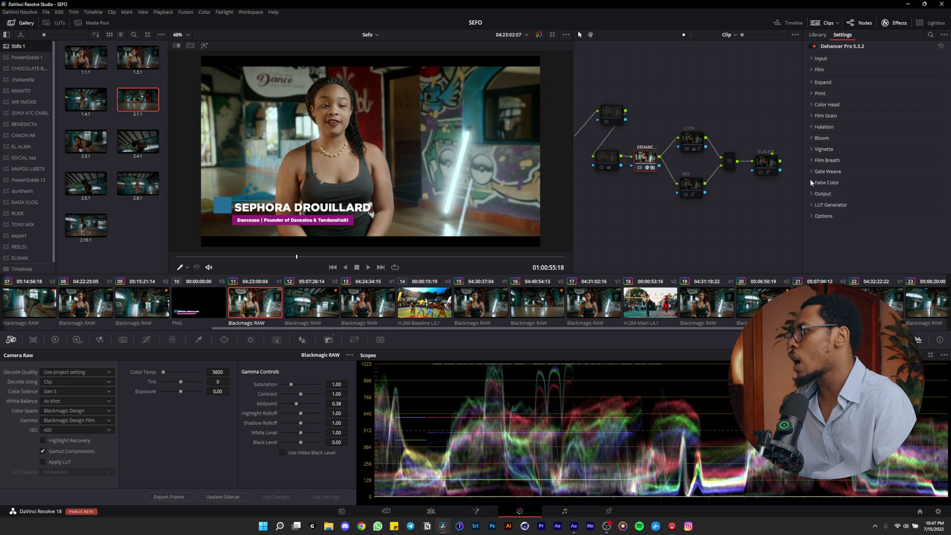
{"action": "left_click", "coordinate": [812, 182]}
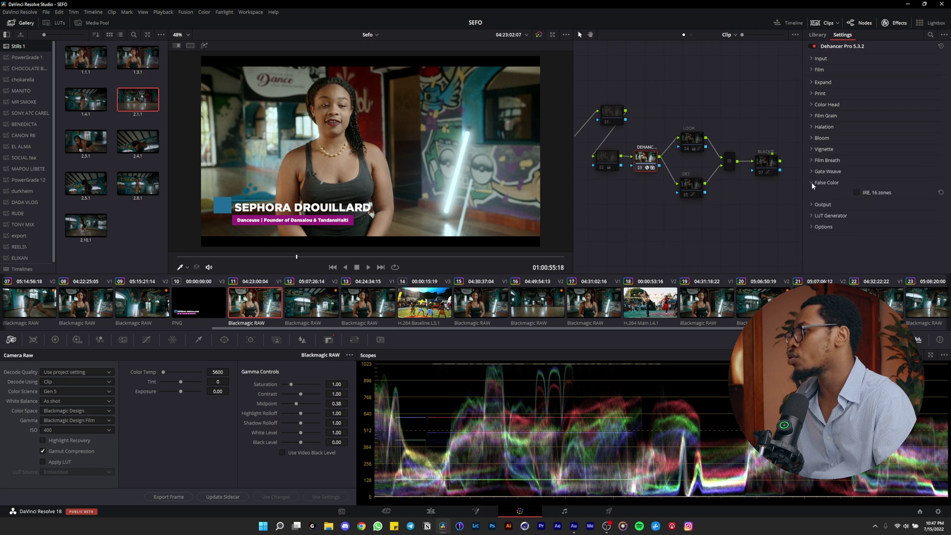
{"action": "left_click", "coordinate": [811, 182]}
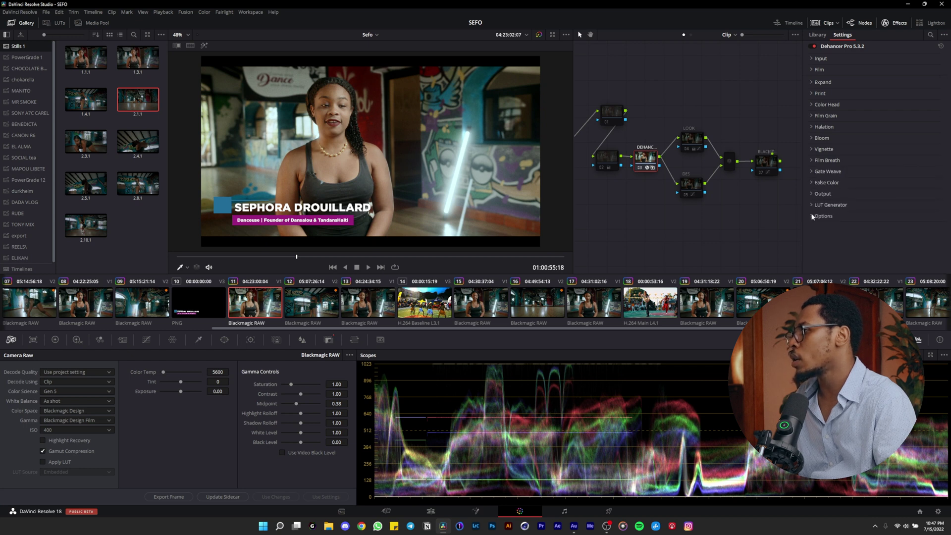
{"action": "left_click", "coordinate": [812, 216]}
{"action": "left_click", "coordinate": [812, 216]}
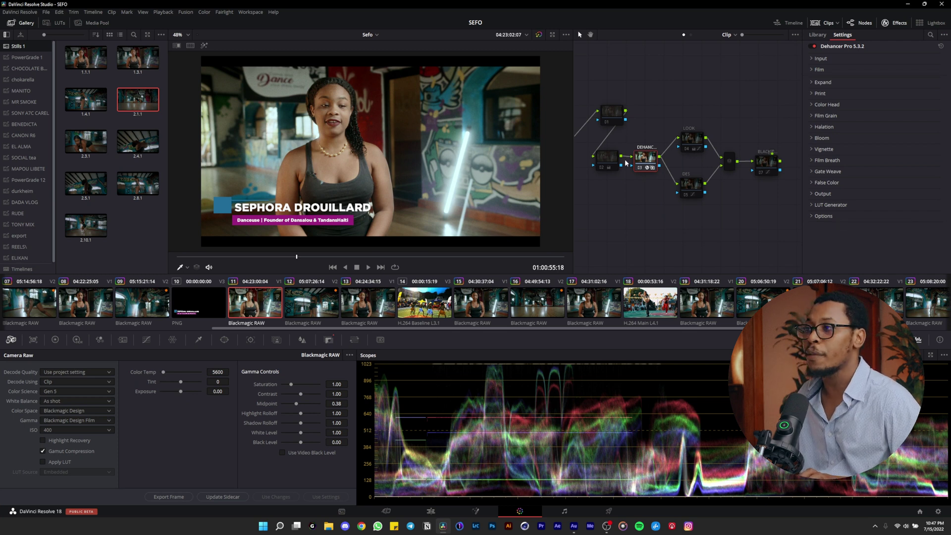
Bypass the Dehancer node and re-enable it to compare the shot before and after the film look.
{"action": "key", "text": "ctrl+d"}
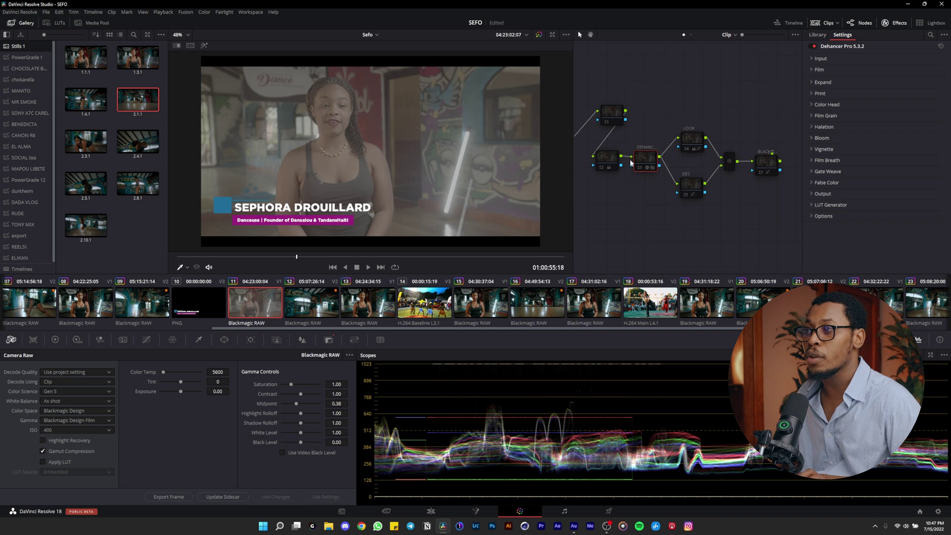
{"action": "key", "text": "ctrl+d"}
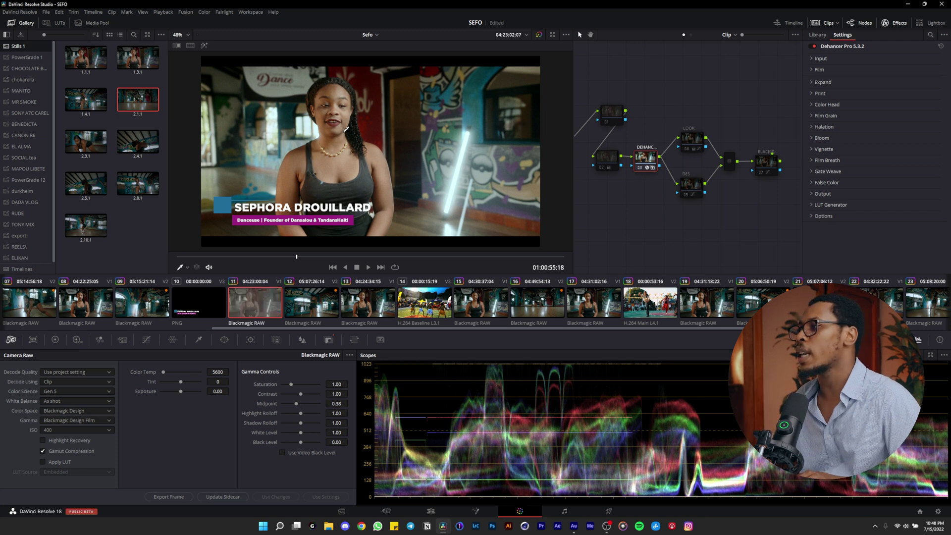
Enable the LOOK and DES nodes, examine LOOK's color wheels, custom curve and Hue Vs Sat curve, and compare the shot without and with LOOK.
{"action": "left_click", "coordinate": [690, 146]}
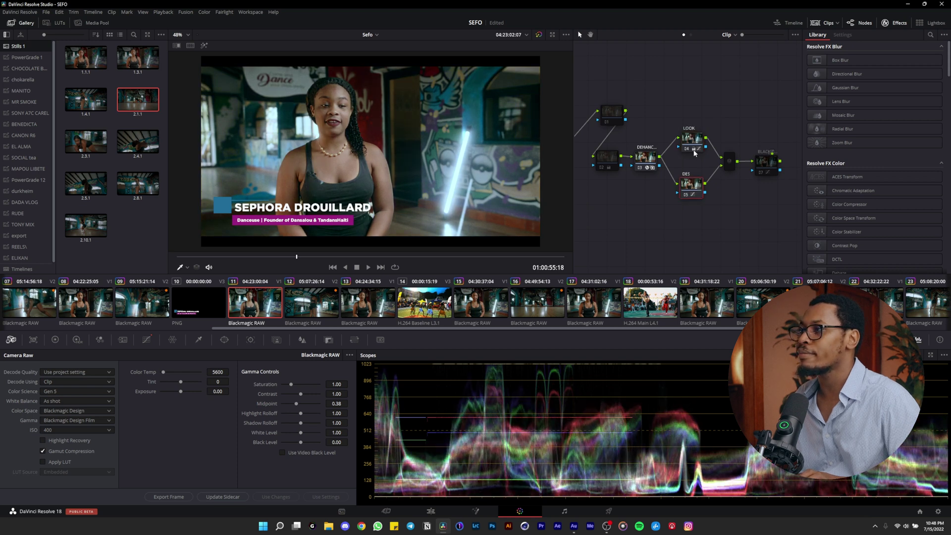
{"action": "left_click_drag", "start_coordinate": [695, 143], "coordinate": [693, 140]}
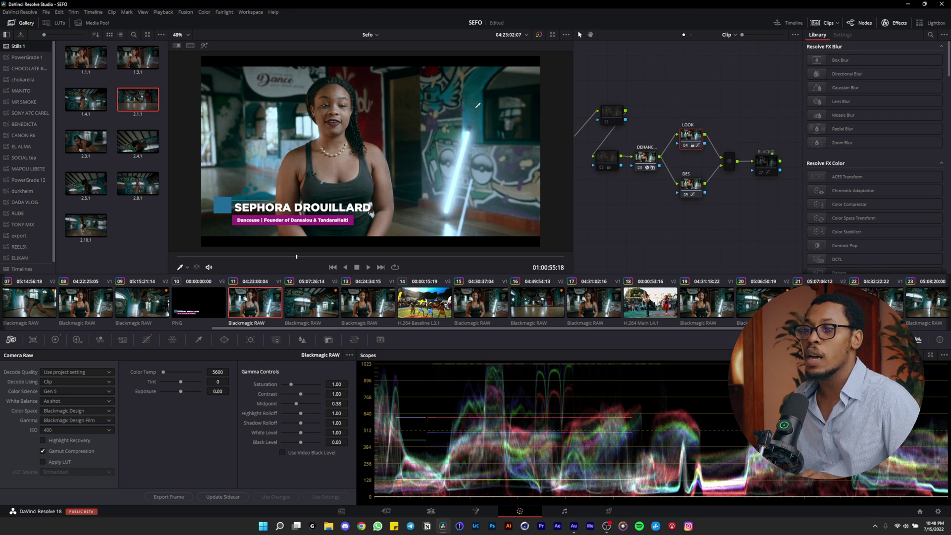
{"action": "key", "text": "ctrl+d"}
{"action": "left_click", "coordinate": [55, 339]}
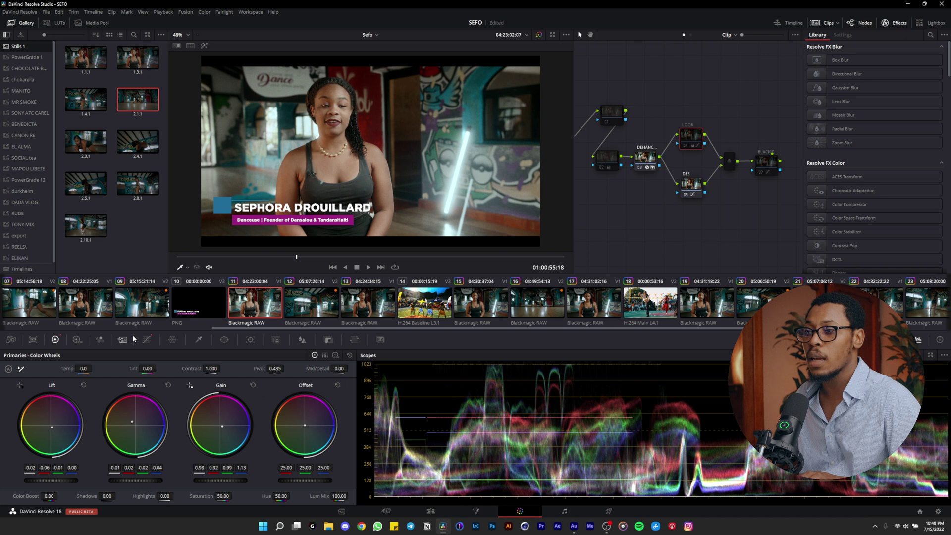
{"action": "left_click", "coordinate": [147, 339]}
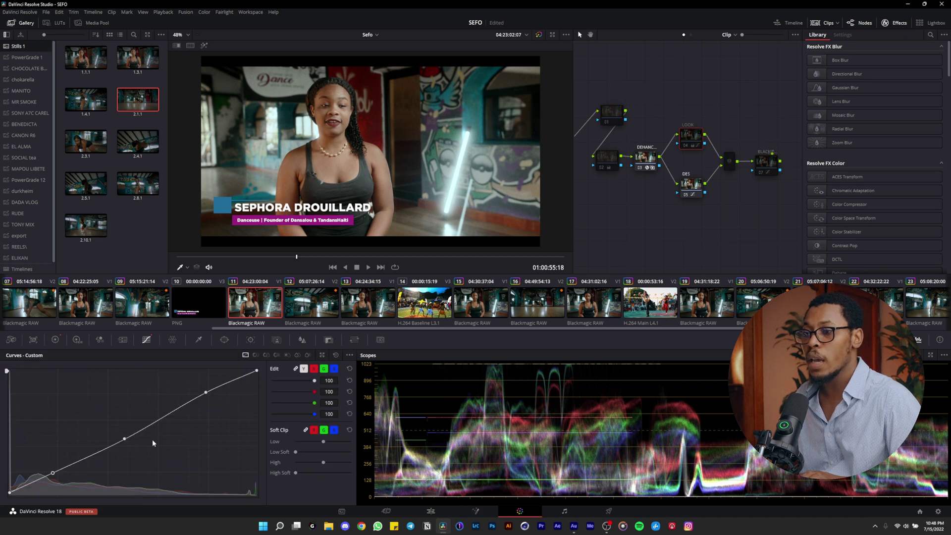
{"action": "left_click", "coordinate": [263, 356]}
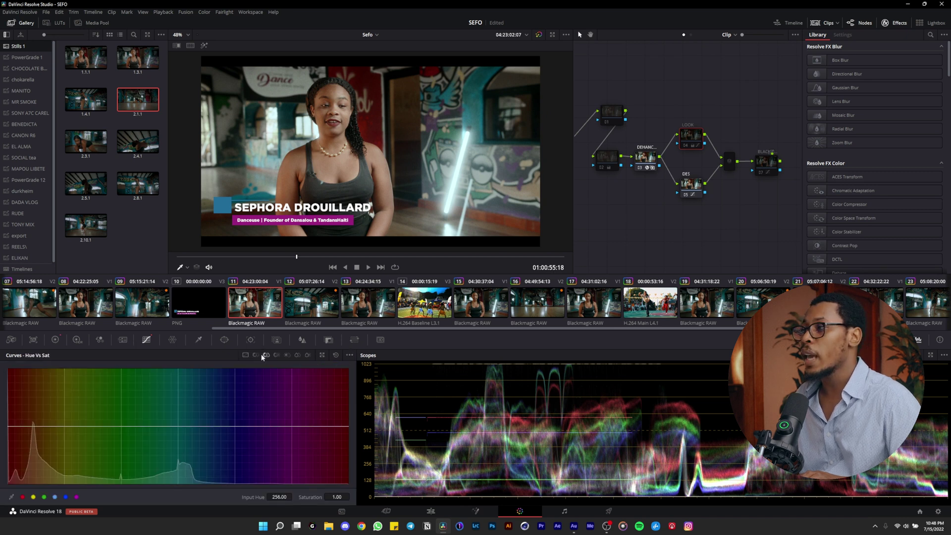
{"action": "left_click", "coordinate": [263, 356]}
{"action": "key", "text": "ctrl+d"}
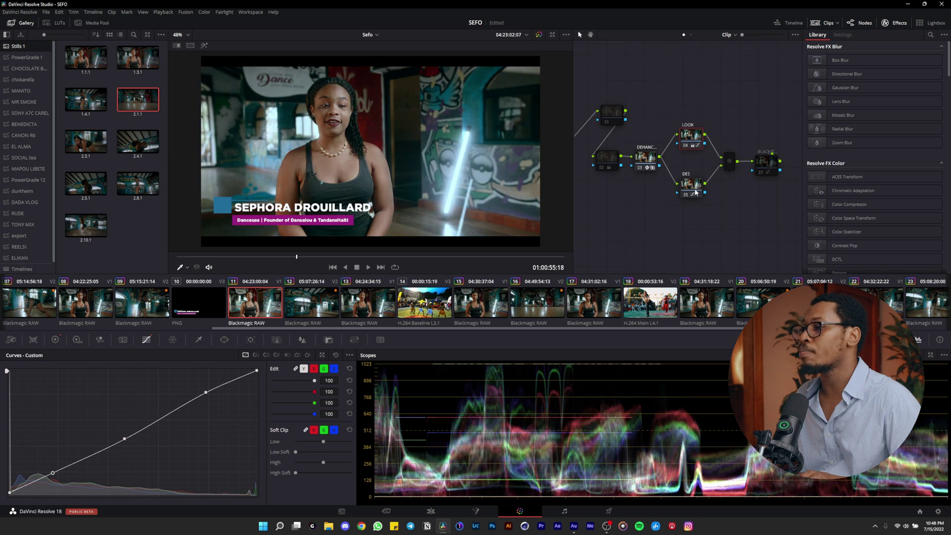
Compare the shot without and with the DES node, and examine its Hue Vs Hue and Hue Vs Sat curves.
{"action": "left_click", "coordinate": [696, 194]}
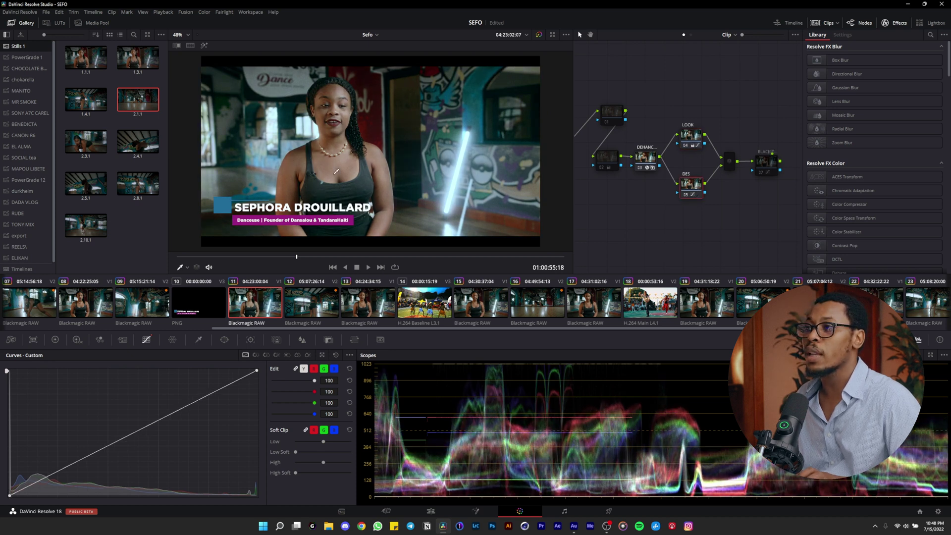
{"action": "key", "text": "ctrl+d"}
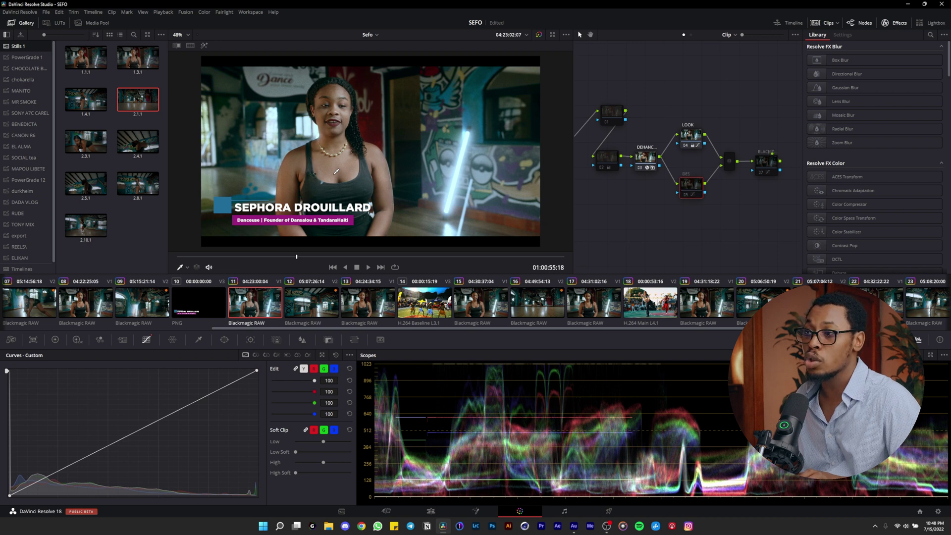
{"action": "key", "text": "ctrl+d"}
{"action": "left_click", "coordinate": [255, 355]}
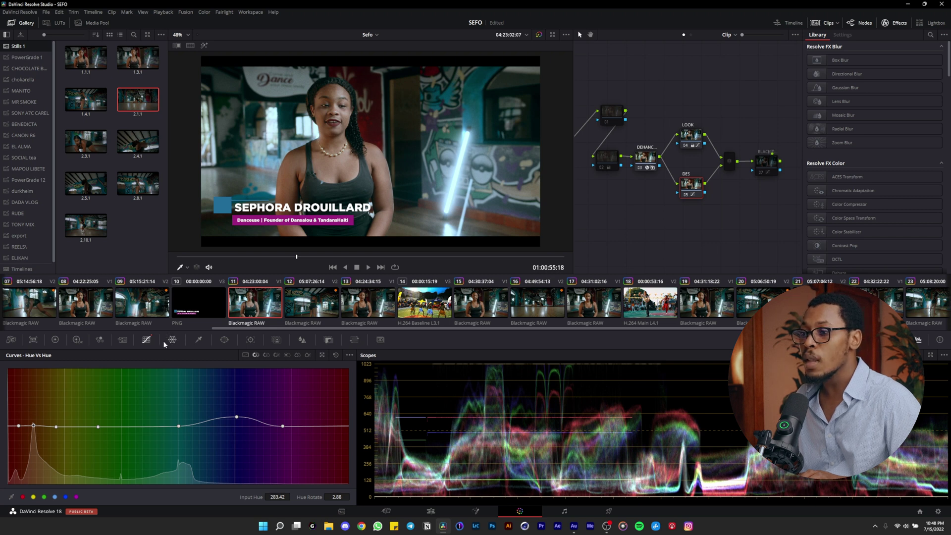
{"action": "left_click", "coordinate": [266, 355]}
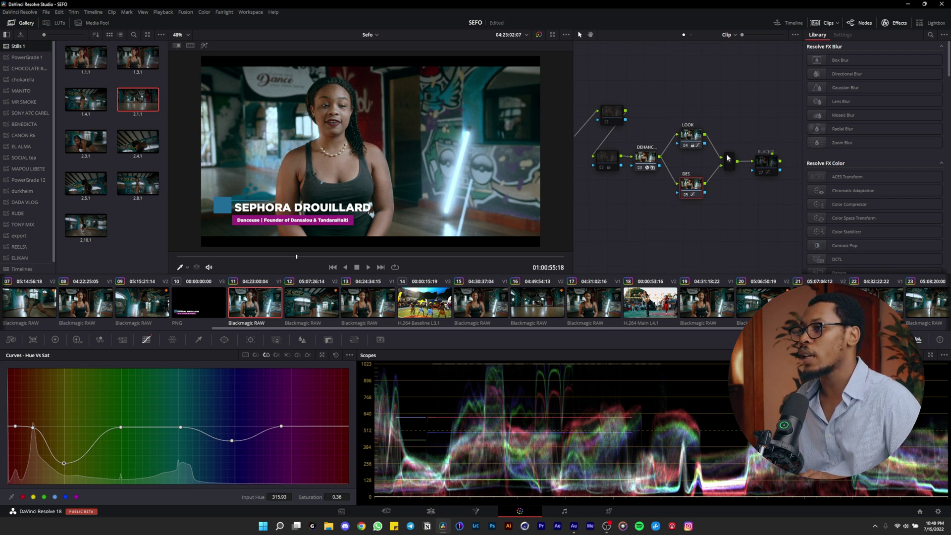
Enable the BLACK node and lower the saturation of the darkest tones to 0.43 at Input Lum 0.00 with a Lum Vs Sat curve.
{"action": "left_click", "coordinate": [754, 168]}
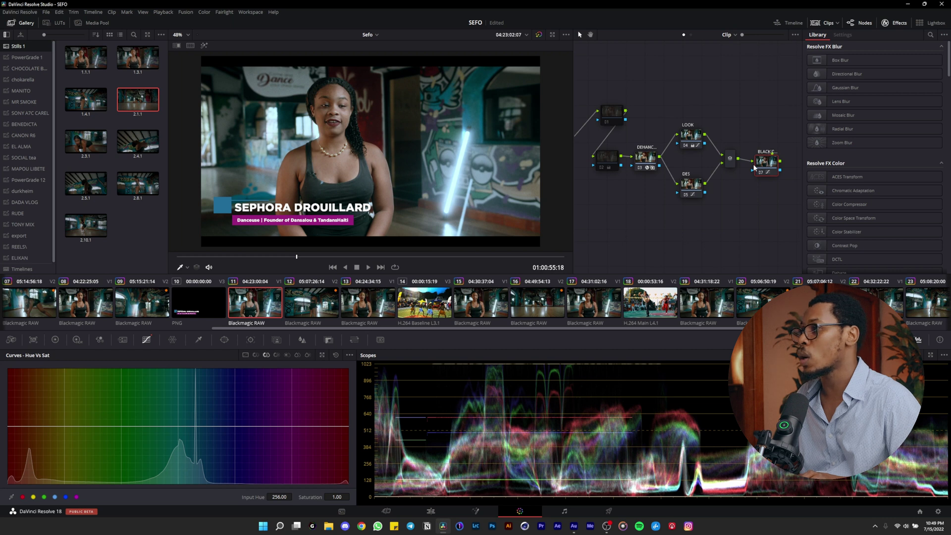
{"action": "left_click", "coordinate": [297, 355]}
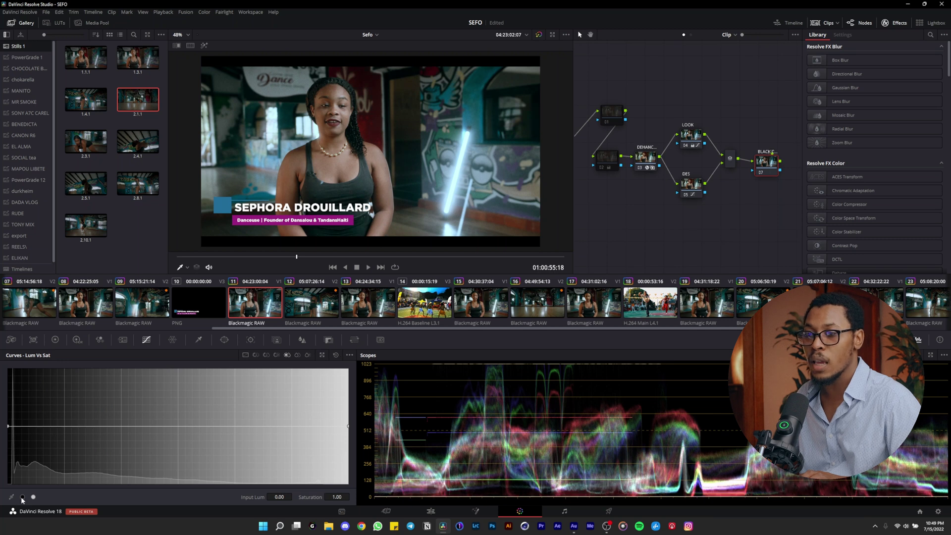
{"action": "mouse_move", "coordinate": [9, 468]}
{"action": "left_mouse_down"}
{"action": "mouse_move", "coordinate": [8, 427]}
{"action": "mouse_move", "coordinate": [9, 479]}
{"action": "mouse_move", "coordinate": [8, 449]}
{"action": "left_mouse_up"}
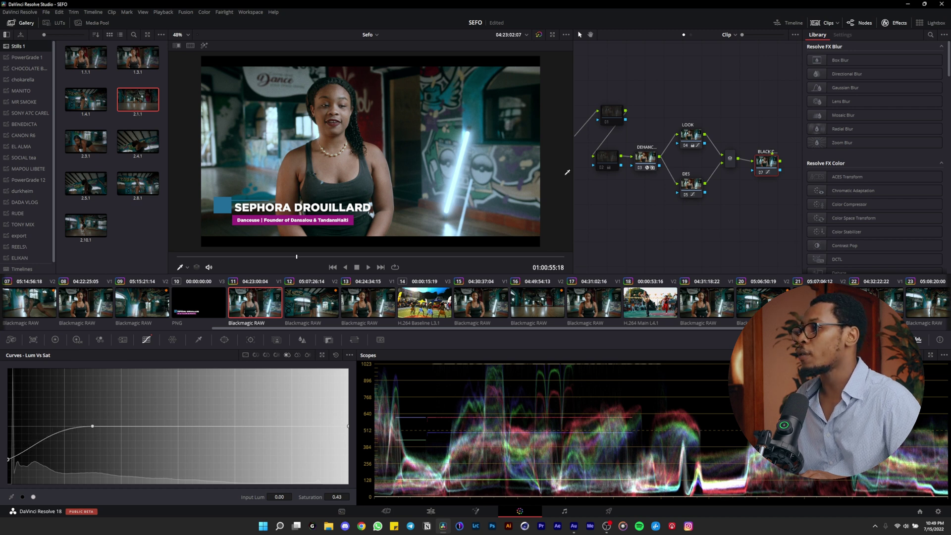
Enable the node just before Dehancer and compare the shot without and with its primary correction, leaving it on.
{"action": "left_click", "coordinate": [608, 159]}
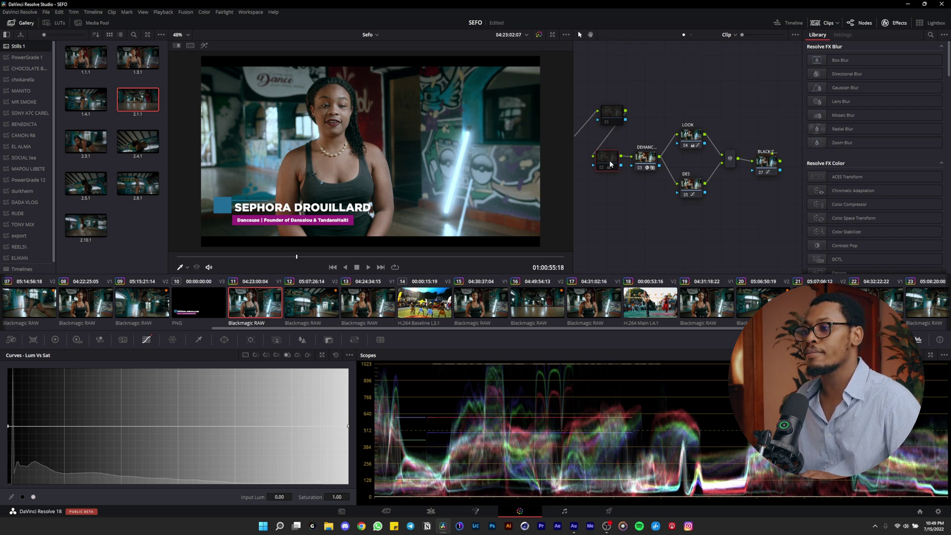
{"action": "key", "text": "ctrl+d"}
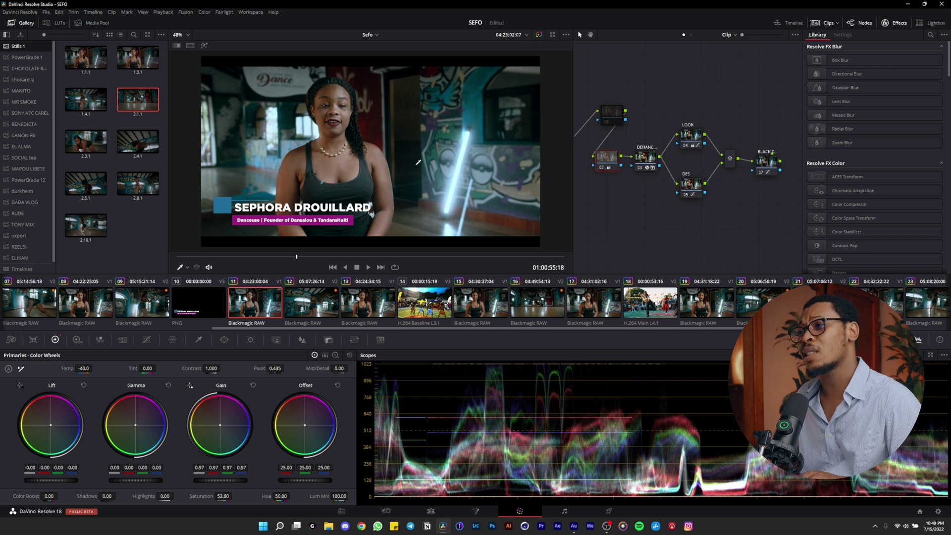
{"action": "key", "text": "ctrl+d"}
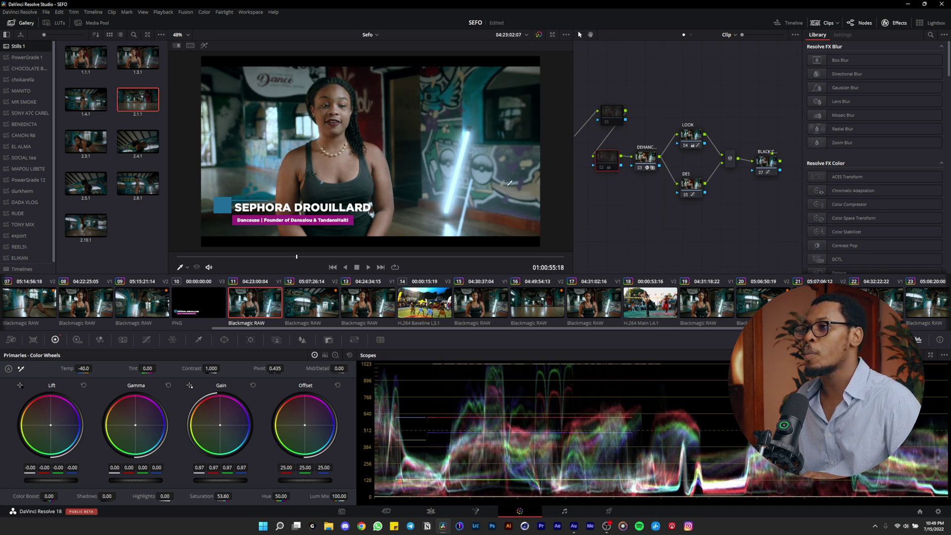
{"action": "key", "text": "ctrl+d"}
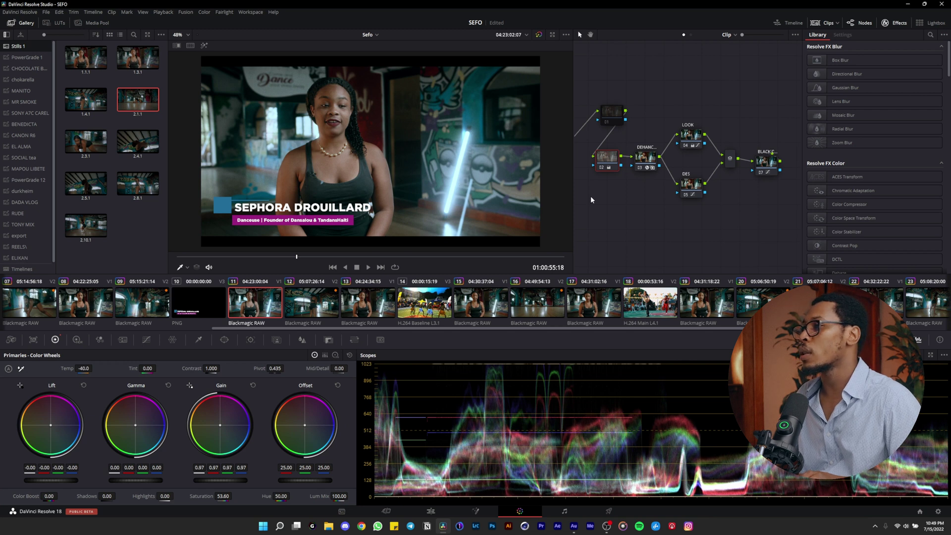
Enable node 01 and show its Motion Effects noise reduction settings.
{"action": "key", "text": "shift+semicolon"}
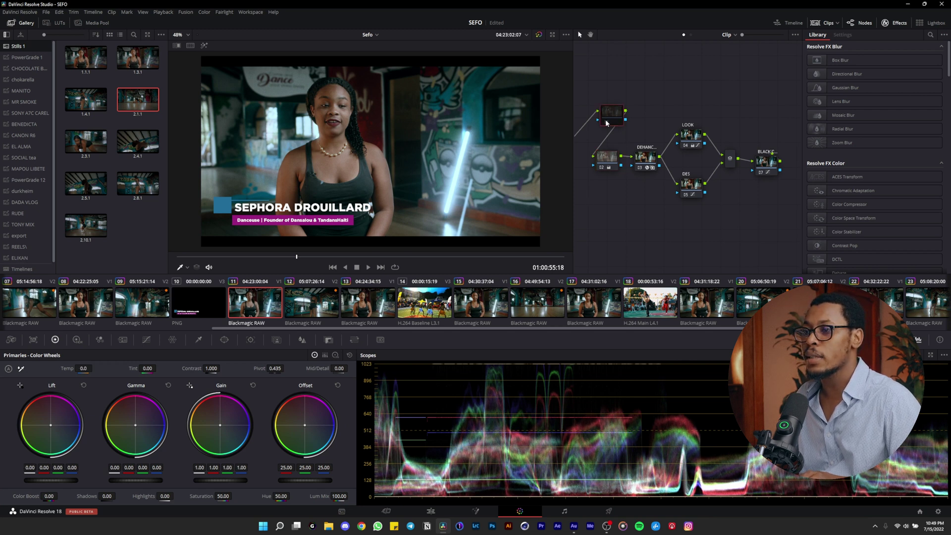
{"action": "left_click", "coordinate": [123, 341]}
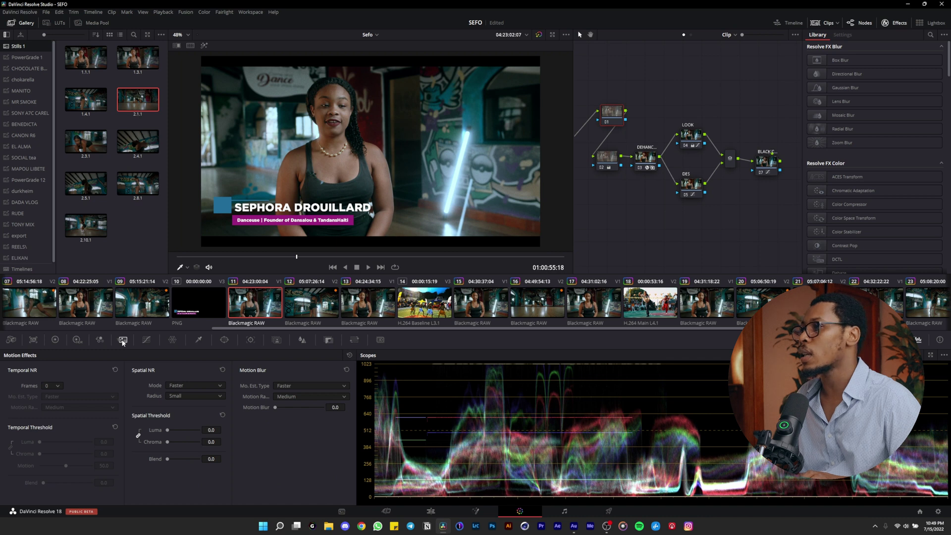
{"action": "left_click_drag", "start_coordinate": [619, 114], "coordinate": [619, 109]}
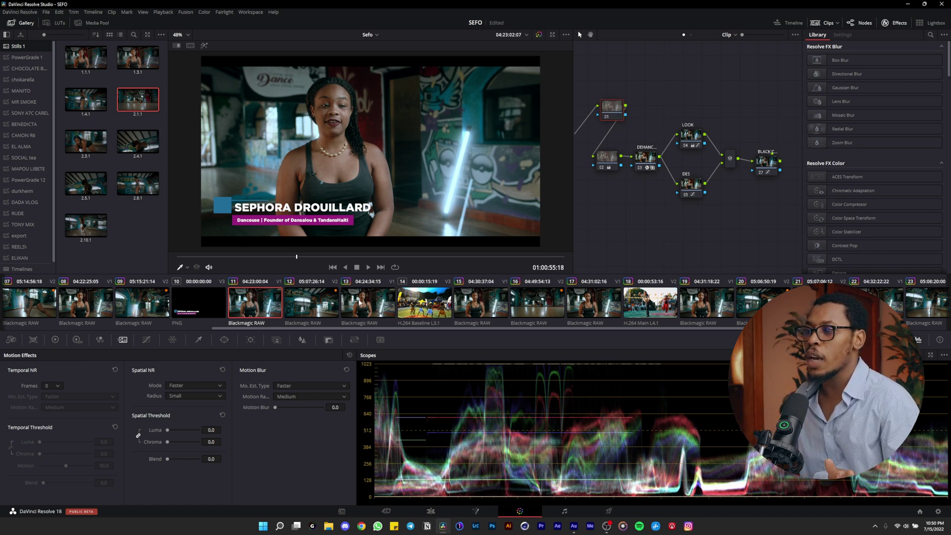
Grab a still of the finished grade on interview clip 11 at 01:00:55:22.
{"action": "left_click", "coordinate": [268, 306]}
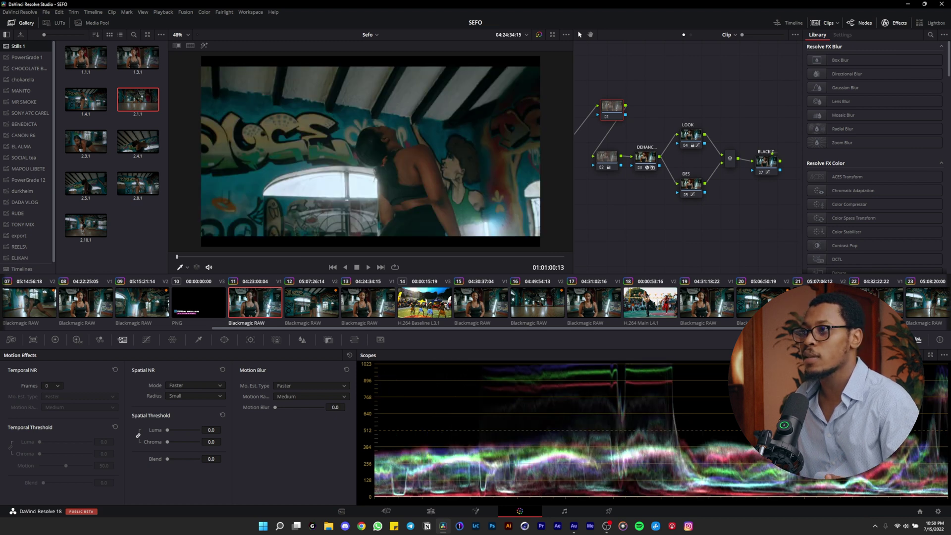
{"action": "left_click", "coordinate": [287, 255]}
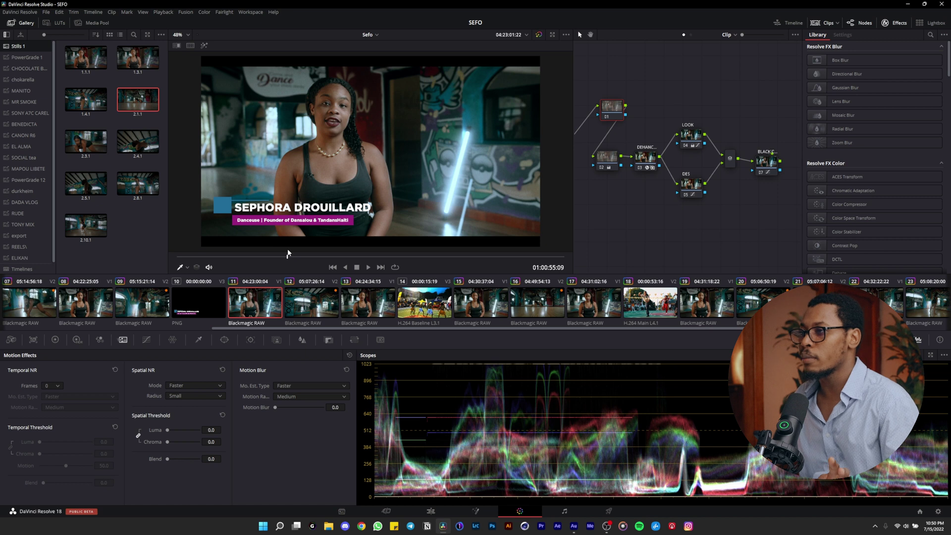
{"action": "left_click", "coordinate": [305, 256]}
{"action": "right_click", "coordinate": [318, 154]}
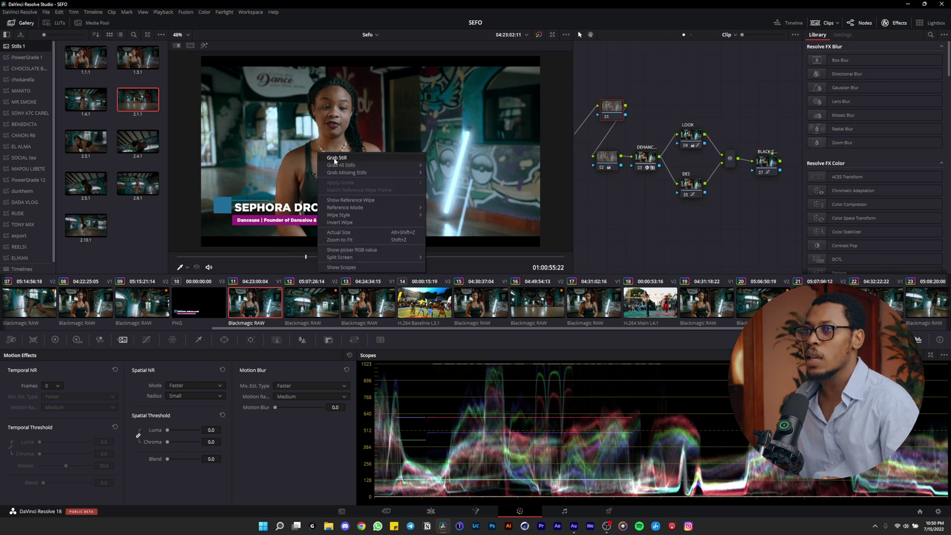
{"action": "left_click", "coordinate": [336, 158]}
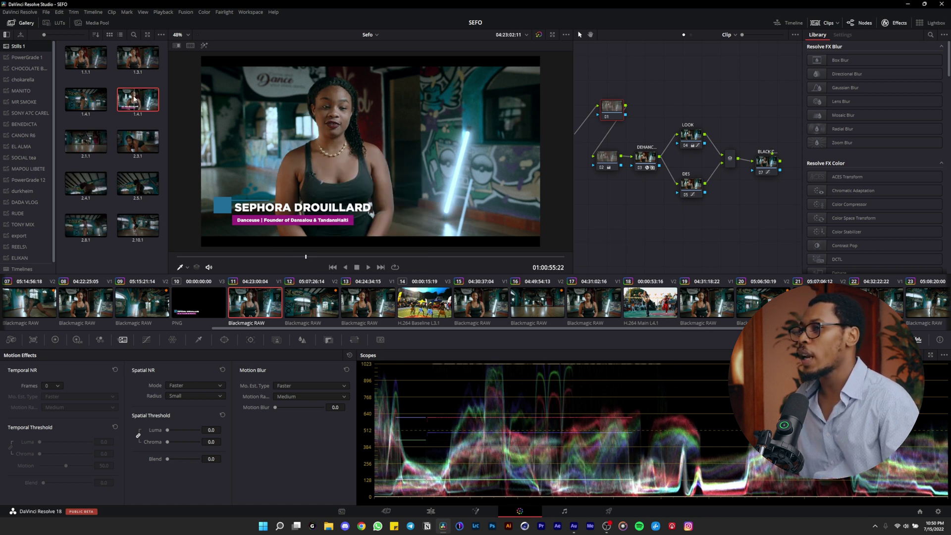
Look through clips 17, 18, 15 and 12 on the timeline, and return to interview clip 11 to scrub its grade.
{"action": "left_click", "coordinate": [147, 103]}
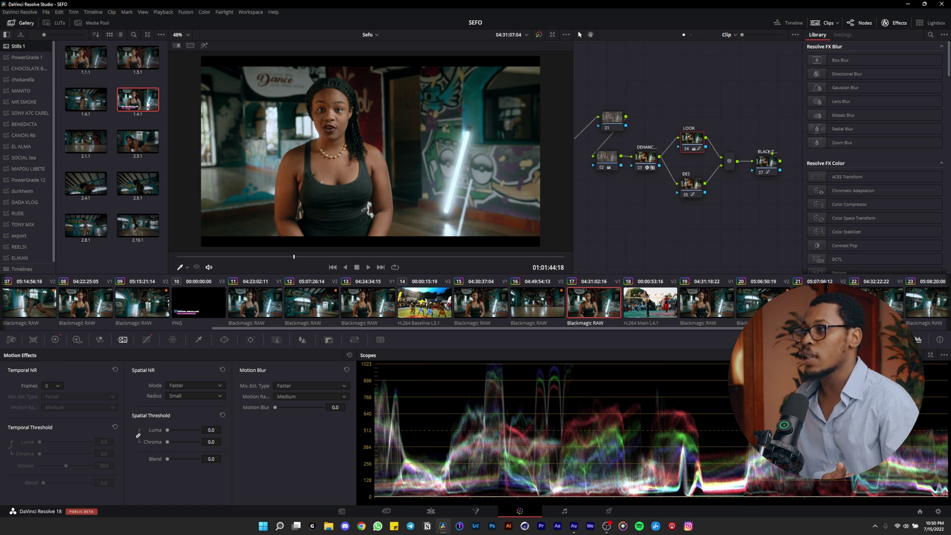
{"action": "key", "text": "Down"}
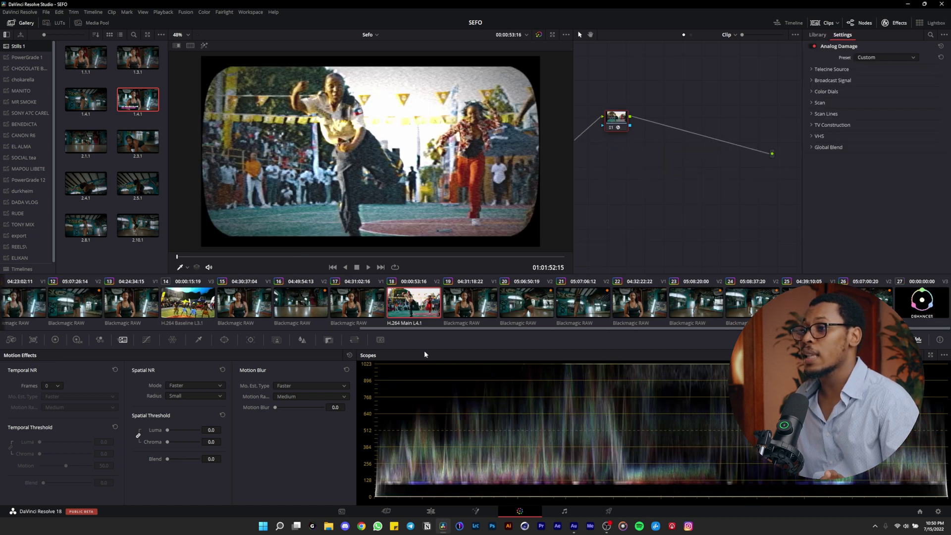
{"action": "left_click", "coordinate": [238, 308]}
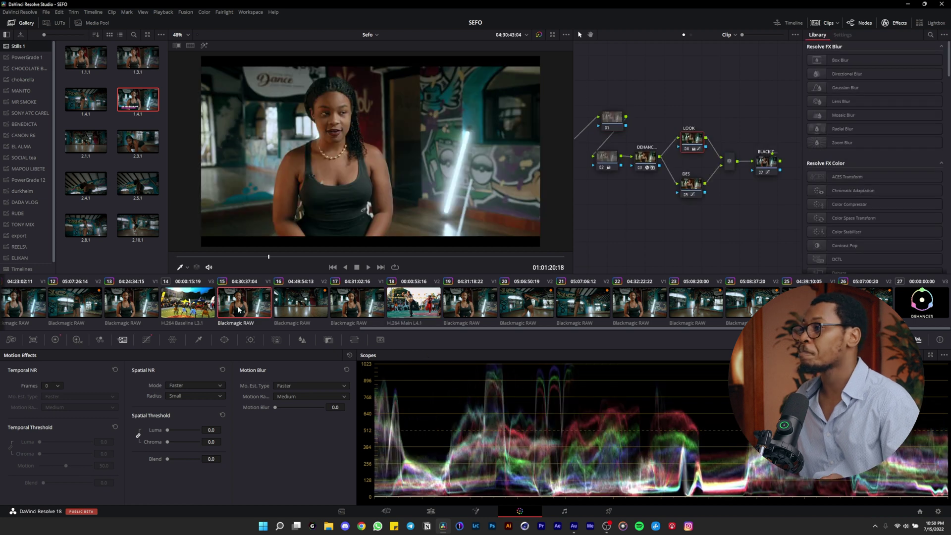
{"action": "left_click", "coordinate": [75, 302]}
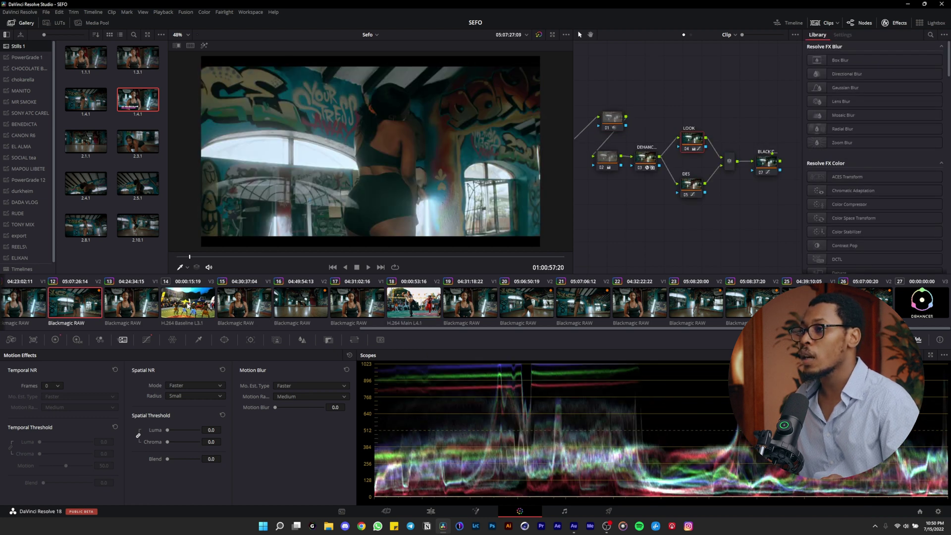
{"action": "key", "text": "Up"}
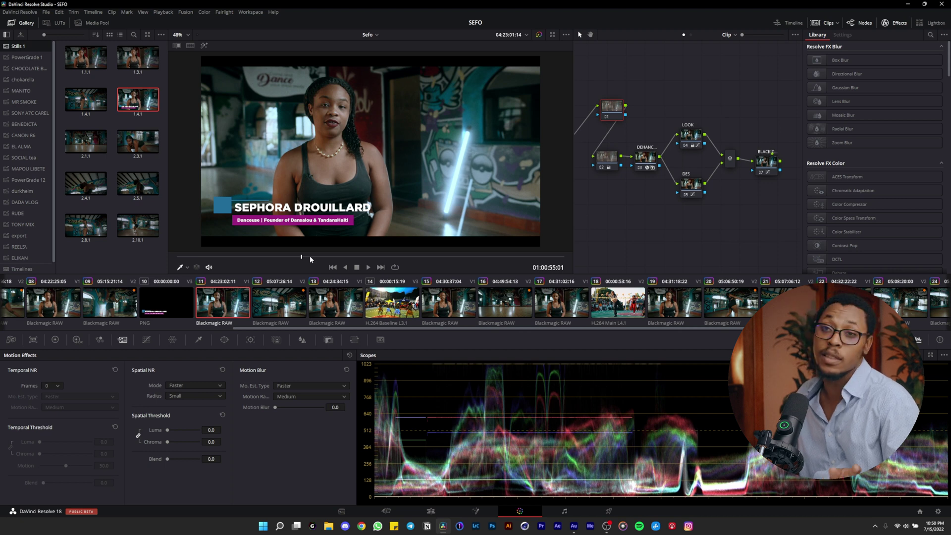
{"action": "left_click", "coordinate": [411, 257]}
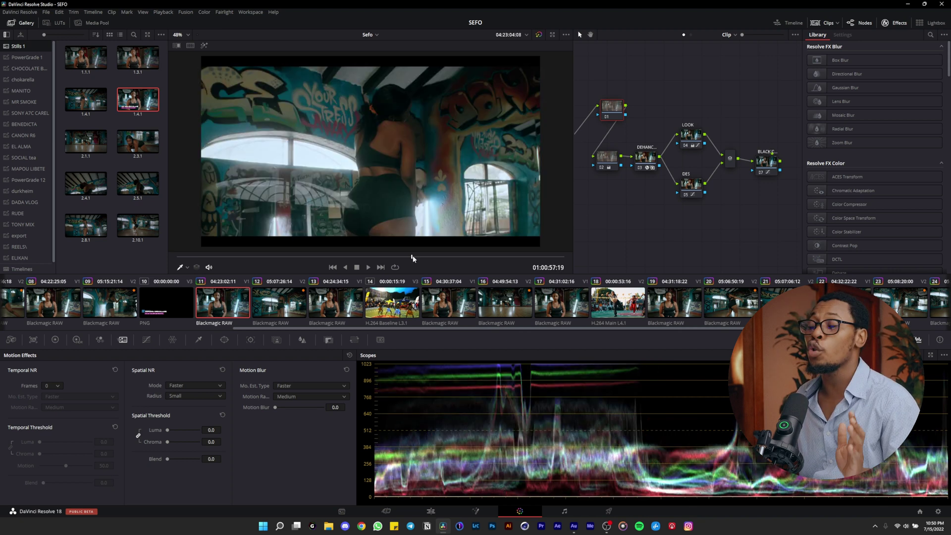